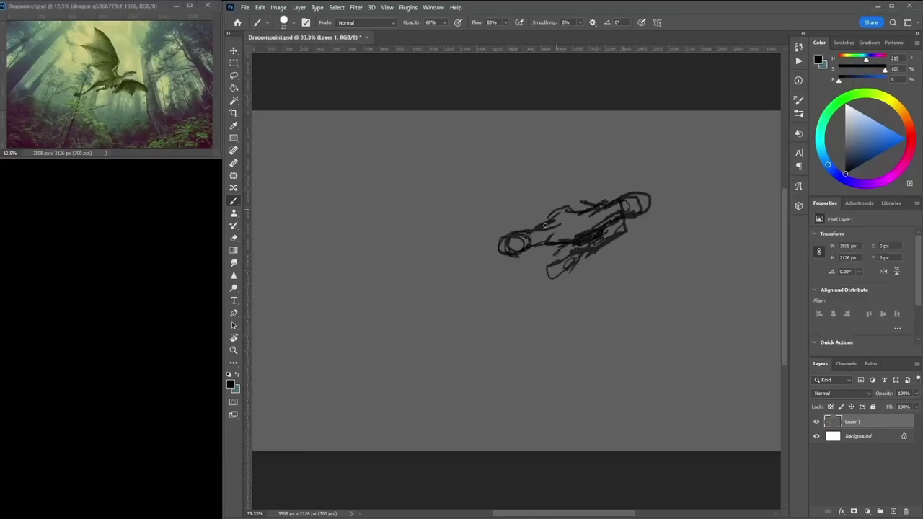
Sketch the rough dragon outline, fade it to a faint guide, and add a new layer for clean lines.
{"action": "mouse_move", "coordinate": [478, 183]}
{"action": "left_mouse_down"}
{"action": "mouse_move", "coordinate": [507, 214]}
{"action": "mouse_move", "coordinate": [410, 209]}
{"action": "mouse_move", "coordinate": [550, 268]}
{"action": "mouse_move", "coordinate": [638, 292]}
{"action": "mouse_move", "coordinate": [569, 306]}
{"action": "mouse_move", "coordinate": [421, 137]}
{"action": "mouse_move", "coordinate": [418, 227]}
{"action": "mouse_move", "coordinate": [519, 275]}
{"action": "mouse_move", "coordinate": [490, 317]}
{"action": "mouse_move", "coordinate": [601, 296]}
{"action": "mouse_move", "coordinate": [569, 337]}
{"action": "mouse_move", "coordinate": [569, 360]}
{"action": "mouse_move", "coordinate": [712, 322]}
{"action": "left_mouse_up"}
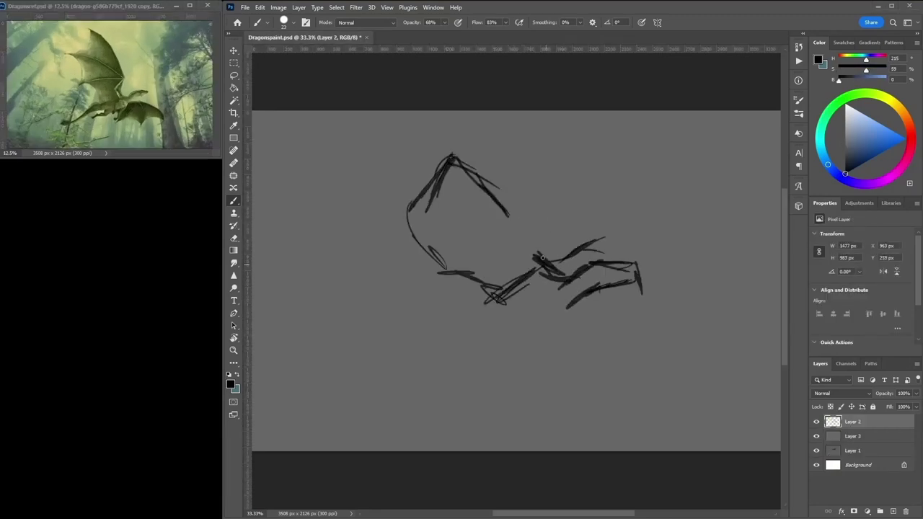
{"action": "left_click", "coordinate": [916, 393]}
{"action": "left_click_drag", "start_coordinate": [909, 408], "coordinate": [885, 409]}
{"action": "left_click", "coordinate": [880, 511]}
{"action": "mouse_move", "coordinate": [513, 199]}
{"action": "left_mouse_down"}
{"action": "mouse_move", "coordinate": [577, 278]}
{"action": "mouse_move", "coordinate": [498, 159]}
{"action": "mouse_move", "coordinate": [449, 125]}
{"action": "mouse_move", "coordinate": [403, 180]}
{"action": "mouse_move", "coordinate": [401, 258]}
{"action": "mouse_move", "coordinate": [469, 286]}
{"action": "mouse_move", "coordinate": [549, 281]}
{"action": "mouse_move", "coordinate": [521, 224]}
{"action": "mouse_move", "coordinate": [537, 275]}
{"action": "mouse_move", "coordinate": [637, 259]}
{"action": "left_mouse_up"}
Ink black outlines of the head, jaw, snout, body, legs and lower right wing.
{"action": "left_click", "coordinate": [581, 271], "text": "alt"}
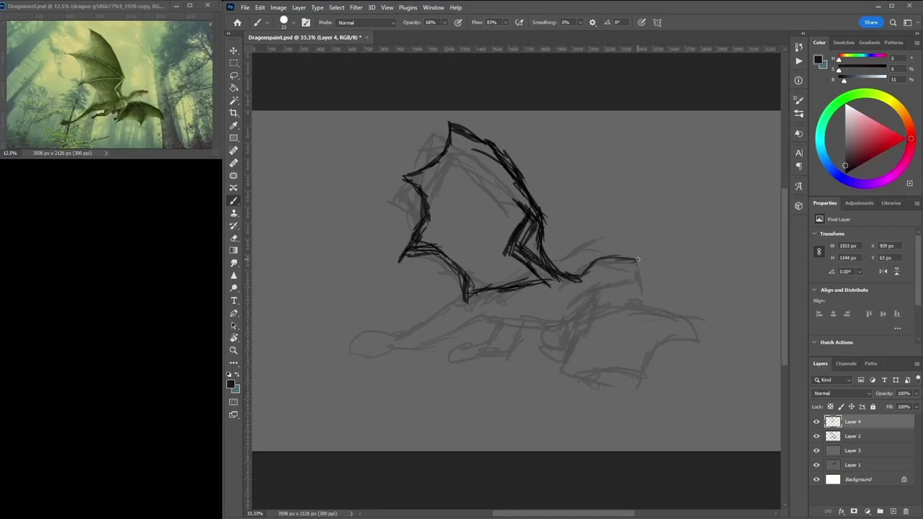
{"action": "left_click", "coordinate": [547, 326], "text": "alt"}
{"action": "mouse_move", "coordinate": [546, 327]}
{"action": "left_mouse_down"}
{"action": "mouse_move", "coordinate": [537, 347]}
{"action": "mouse_move", "coordinate": [531, 335]}
{"action": "left_mouse_up"}
{"action": "mouse_move", "coordinate": [561, 302]}
{"action": "left_mouse_down"}
{"action": "mouse_move", "coordinate": [553, 324]}
{"action": "mouse_move", "coordinate": [561, 298]}
{"action": "mouse_move", "coordinate": [573, 325]}
{"action": "mouse_move", "coordinate": [582, 323]}
{"action": "mouse_move", "coordinate": [659, 257]}
{"action": "mouse_move", "coordinate": [628, 253]}
{"action": "mouse_move", "coordinate": [589, 266]}
{"action": "mouse_move", "coordinate": [600, 312]}
{"action": "mouse_move", "coordinate": [682, 317]}
{"action": "mouse_move", "coordinate": [707, 354]}
{"action": "mouse_move", "coordinate": [641, 381]}
{"action": "mouse_move", "coordinate": [587, 370]}
{"action": "mouse_move", "coordinate": [578, 346]}
{"action": "mouse_move", "coordinate": [561, 360]}
{"action": "left_mouse_up"}
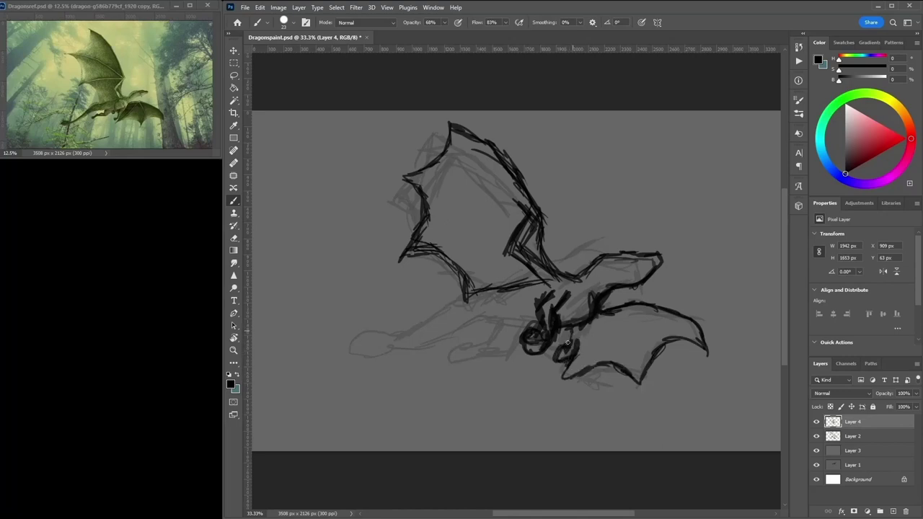
{"action": "mouse_move", "coordinate": [544, 310]}
{"action": "left_mouse_down"}
{"action": "mouse_move", "coordinate": [503, 316]}
{"action": "mouse_move", "coordinate": [480, 355]}
{"action": "left_mouse_up"}
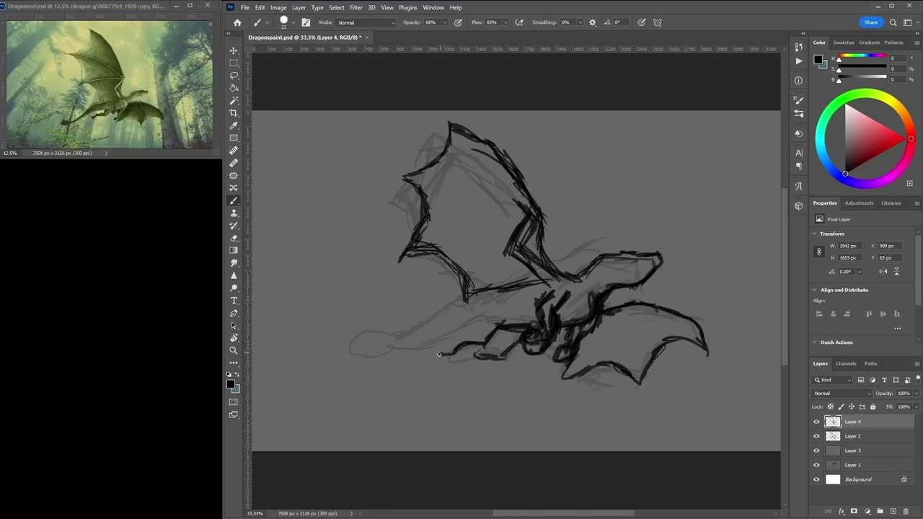
{"action": "left_click_drag", "start_coordinate": [427, 374], "coordinate": [472, 365]}
{"action": "mouse_move", "coordinate": [477, 319]}
{"action": "left_mouse_down"}
{"action": "mouse_move", "coordinate": [454, 323]}
{"action": "mouse_move", "coordinate": [501, 308]}
{"action": "mouse_move", "coordinate": [487, 293]}
{"action": "mouse_move", "coordinate": [406, 325]}
{"action": "mouse_move", "coordinate": [353, 331]}
{"action": "mouse_move", "coordinate": [392, 351]}
{"action": "mouse_move", "coordinate": [455, 329]}
{"action": "mouse_move", "coordinate": [353, 361]}
{"action": "mouse_move", "coordinate": [466, 293]}
{"action": "left_mouse_up"}
{"action": "mouse_move", "coordinate": [563, 378]}
{"action": "left_mouse_down"}
{"action": "mouse_move", "coordinate": [710, 354]}
{"action": "mouse_move", "coordinate": [634, 300]}
{"action": "mouse_move", "coordinate": [717, 353]}
{"action": "left_mouse_up"}
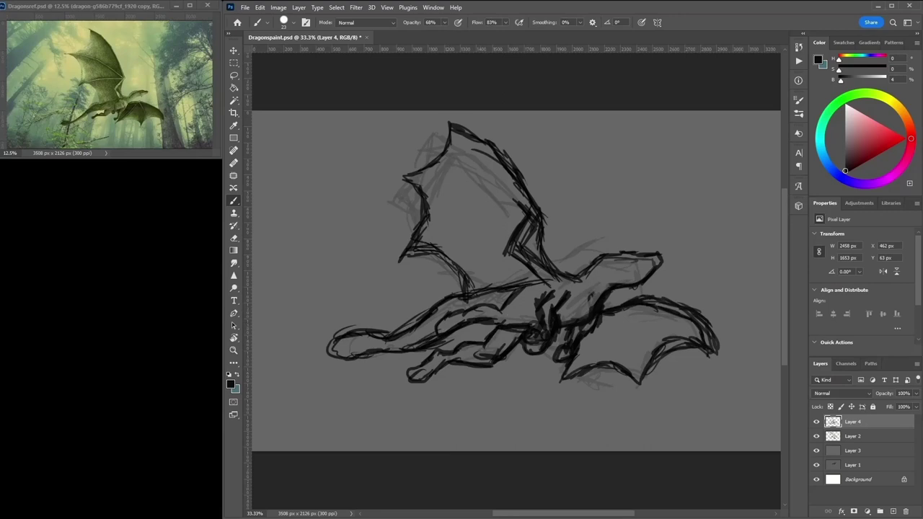
Undo the last stroke, add lower-wing membrane lines, and lighten the dark strokes at the wing root.
{"action": "key", "text": "ctrl+z"}
{"action": "left_click_drag", "start_coordinate": [565, 329], "coordinate": [537, 338]}
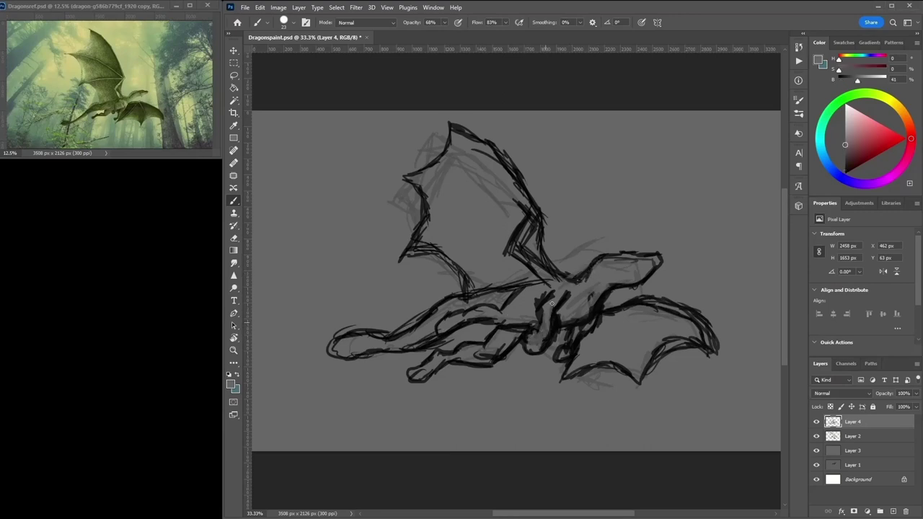
{"action": "left_click_drag", "start_coordinate": [621, 317], "coordinate": [634, 375]}
{"action": "mouse_move", "coordinate": [649, 308]}
{"action": "left_mouse_down"}
{"action": "mouse_move", "coordinate": [659, 352]}
{"action": "mouse_move", "coordinate": [688, 335]}
{"action": "left_mouse_up"}
{"action": "left_click_drag", "start_coordinate": [578, 346], "coordinate": [565, 364]}
Fill the selected dragon silhouette with dark grey on a layer below the outline, then group, fade and deselect.
{"action": "left_click", "coordinate": [816, 436]}
{"action": "key", "text": "w"}
{"action": "left_click", "coordinate": [346, 144]}
{"action": "left_click", "coordinate": [852, 451]}
{"action": "left_click", "coordinate": [892, 511]}
{"action": "key", "text": "g"}
{"action": "left_click", "coordinate": [532, 213]}
{"action": "left_click_drag", "start_coordinate": [882, 393], "coordinate": [865, 392]}
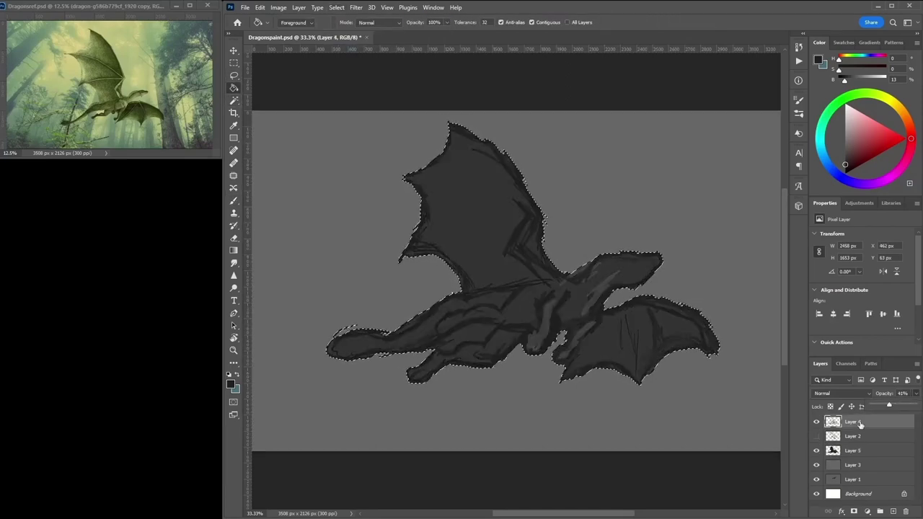
{"action": "key", "text": "ctrl+g"}
{"action": "left_click", "coordinate": [233, 50]}
{"action": "key", "text": "ctrl+d"}
On a new layer, brush a black outline of the upper wing, wing tip, back and lower leg.
{"action": "key", "text": "ctrl+shift+alt+n"}
{"action": "key", "text": "b"}
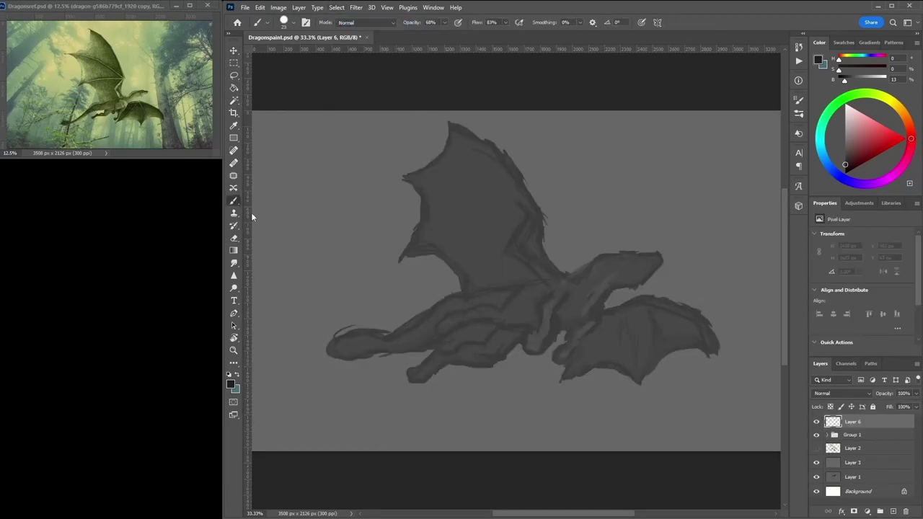
{"action": "mouse_move", "coordinate": [509, 147]}
{"action": "left_mouse_down"}
{"action": "mouse_move", "coordinate": [545, 220]}
{"action": "mouse_move", "coordinate": [459, 124]}
{"action": "left_mouse_up"}
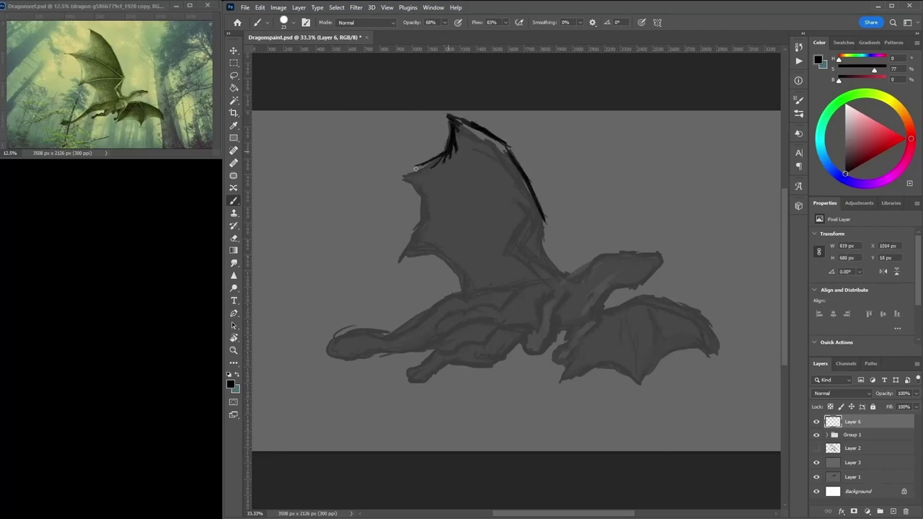
{"action": "mouse_move", "coordinate": [415, 168]}
{"action": "left_mouse_down"}
{"action": "mouse_move", "coordinate": [389, 176]}
{"action": "mouse_move", "coordinate": [453, 201]}
{"action": "left_mouse_up"}
{"action": "left_click_drag", "start_coordinate": [526, 163], "coordinate": [549, 221]}
{"action": "mouse_move", "coordinate": [479, 130]}
{"action": "left_mouse_down"}
{"action": "mouse_move", "coordinate": [587, 261]}
{"action": "mouse_move", "coordinate": [646, 254]}
{"action": "left_mouse_up"}
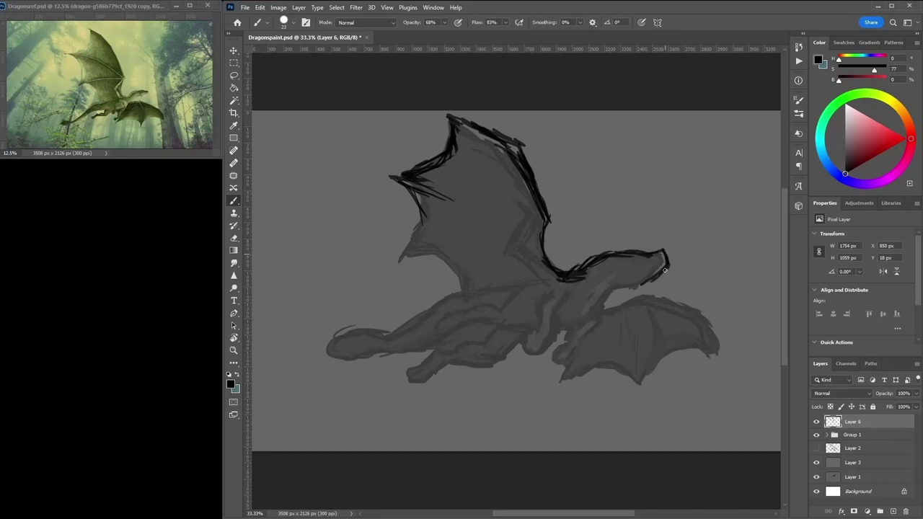
{"action": "mouse_move", "coordinate": [586, 325]}
{"action": "left_mouse_down"}
{"action": "mouse_move", "coordinate": [604, 301]}
{"action": "mouse_move", "coordinate": [571, 343]}
{"action": "mouse_move", "coordinate": [569, 328]}
{"action": "mouse_move", "coordinate": [577, 371]}
{"action": "mouse_move", "coordinate": [569, 363]}
{"action": "mouse_move", "coordinate": [578, 385]}
{"action": "mouse_move", "coordinate": [634, 379]}
{"action": "mouse_move", "coordinate": [642, 400]}
{"action": "mouse_move", "coordinate": [667, 362]}
{"action": "mouse_move", "coordinate": [720, 353]}
{"action": "mouse_move", "coordinate": [599, 310]}
{"action": "mouse_move", "coordinate": [649, 299]}
{"action": "left_mouse_up"}
Outline the lower wing, shoulder curl, foot, neck and tail in black.
{"action": "mouse_move", "coordinate": [432, 191]}
{"action": "left_mouse_down"}
{"action": "mouse_move", "coordinate": [424, 218]}
{"action": "mouse_move", "coordinate": [461, 274]}
{"action": "mouse_move", "coordinate": [464, 310]}
{"action": "left_mouse_up"}
{"action": "mouse_move", "coordinate": [558, 300]}
{"action": "left_mouse_down"}
{"action": "mouse_move", "coordinate": [527, 331]}
{"action": "mouse_move", "coordinate": [544, 308]}
{"action": "mouse_move", "coordinate": [530, 356]}
{"action": "mouse_move", "coordinate": [515, 360]}
{"action": "mouse_move", "coordinate": [518, 340]}
{"action": "mouse_move", "coordinate": [546, 321]}
{"action": "mouse_move", "coordinate": [573, 342]}
{"action": "mouse_move", "coordinate": [474, 352]}
{"action": "mouse_move", "coordinate": [483, 321]}
{"action": "left_mouse_up"}
{"action": "mouse_move", "coordinate": [484, 391]}
{"action": "left_mouse_down"}
{"action": "mouse_move", "coordinate": [421, 379]}
{"action": "mouse_move", "coordinate": [406, 385]}
{"action": "mouse_move", "coordinate": [403, 404]}
{"action": "mouse_move", "coordinate": [496, 376]}
{"action": "left_mouse_up"}
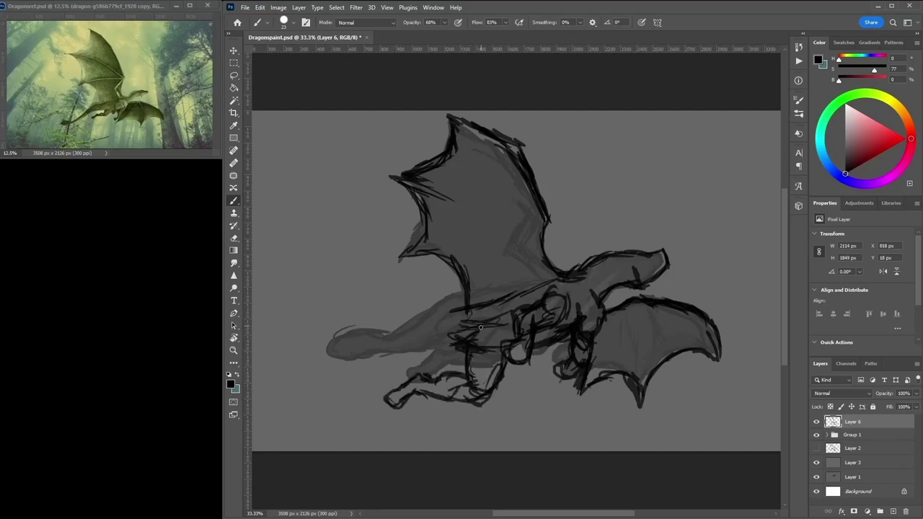
{"action": "left_click_drag", "start_coordinate": [431, 332], "coordinate": [504, 319]}
{"action": "left_click_drag", "start_coordinate": [421, 352], "coordinate": [309, 389]}
{"action": "mouse_move", "coordinate": [358, 333]}
{"action": "left_mouse_down"}
{"action": "mouse_move", "coordinate": [310, 353]}
{"action": "mouse_move", "coordinate": [395, 318]}
{"action": "left_mouse_up"}
{"action": "left_click_drag", "start_coordinate": [464, 290], "coordinate": [375, 330]}
Scale the refined outline down to 86% with Free Transform.
{"action": "key", "text": "ctrl+minus"}
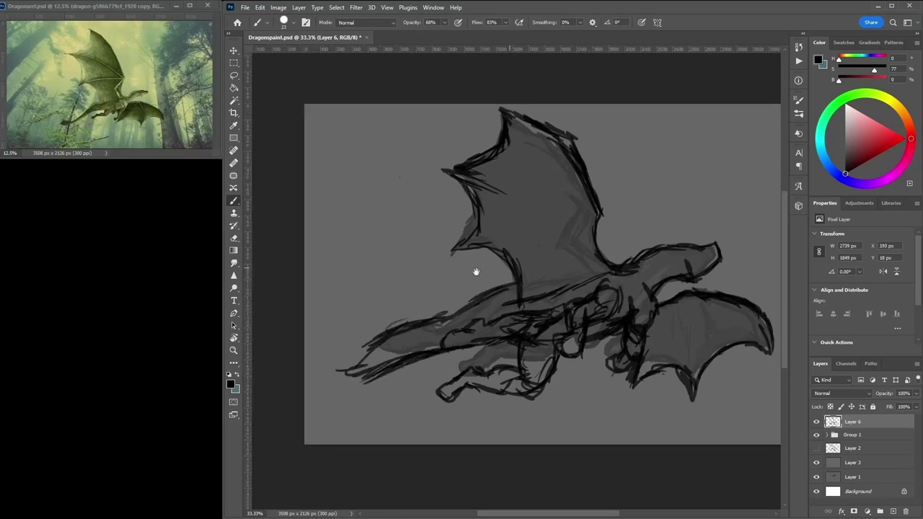
{"action": "key", "text": "ctrl+t"}
{"action": "left_click_drag", "start_coordinate": [655, 154], "coordinate": [639, 173]}
{"action": "key", "text": "Return"}
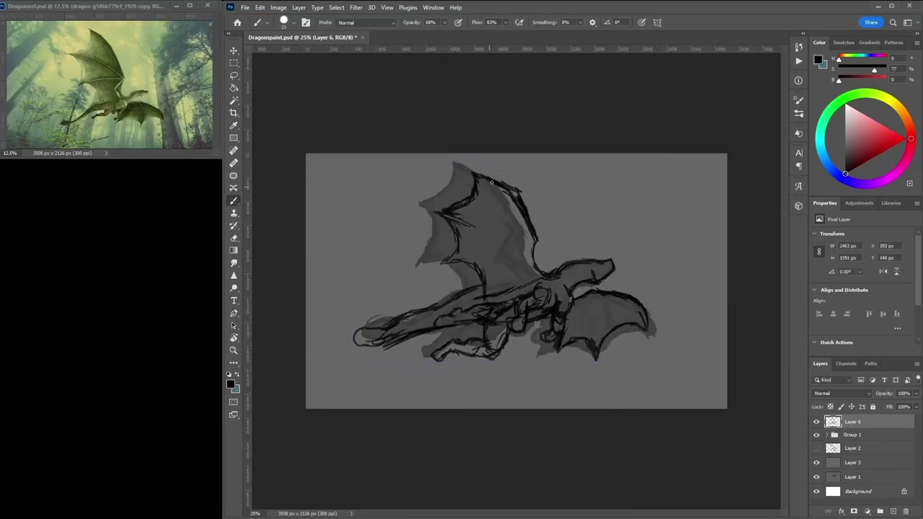
Redraw the upper wing's top and left edges and fade the outline layer to 43% opacity.
{"action": "left_click_drag", "start_coordinate": [503, 183], "coordinate": [454, 156]}
{"action": "mouse_move", "coordinate": [456, 156]}
{"action": "left_mouse_down"}
{"action": "mouse_move", "coordinate": [428, 213]}
{"action": "mouse_move", "coordinate": [435, 256]}
{"action": "left_mouse_up"}
{"action": "left_click_drag", "start_coordinate": [433, 209], "coordinate": [425, 264]}
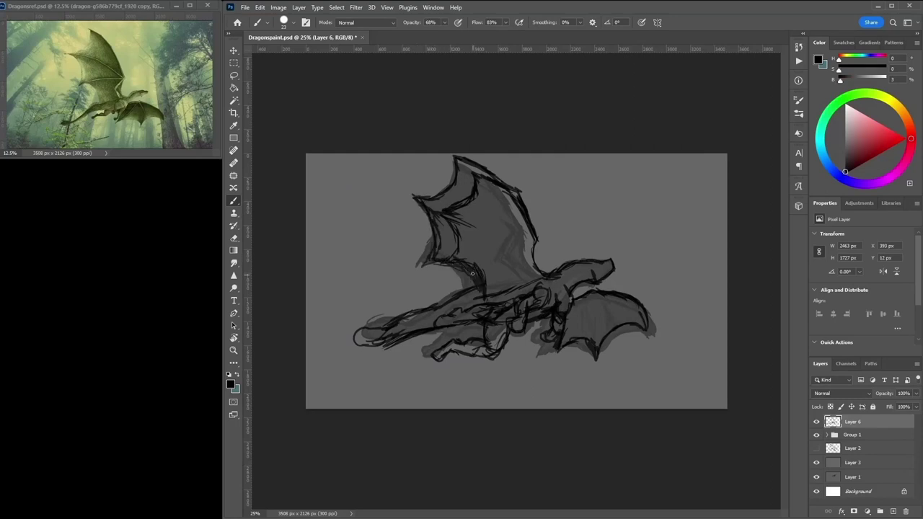
{"action": "key", "text": "ctrl+z"}
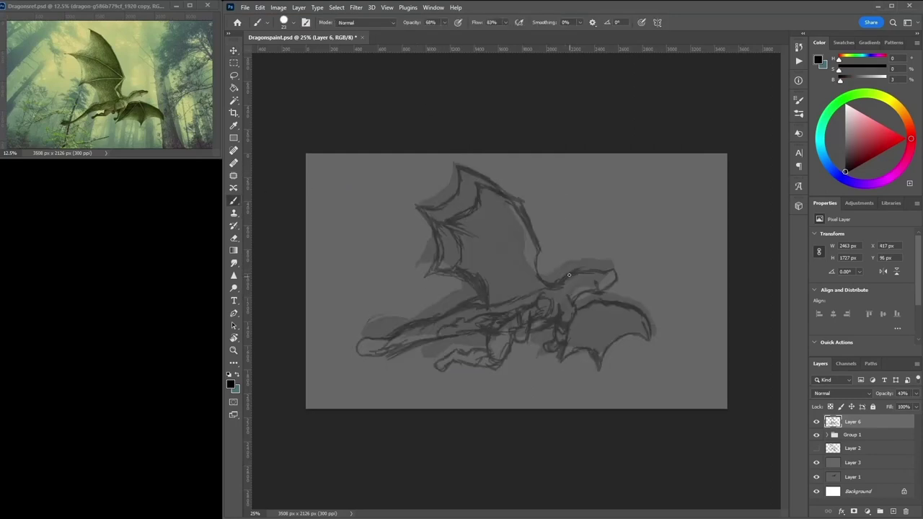
Add a new layer above Layer 6 and trace the snout in dark grey strokes.
{"action": "left_click", "coordinate": [851, 435]}
{"action": "left_click", "coordinate": [853, 424]}
{"action": "key", "text": "ctrl+shift+alt+n"}
{"action": "left_click_drag", "start_coordinate": [569, 271], "coordinate": [596, 265]}
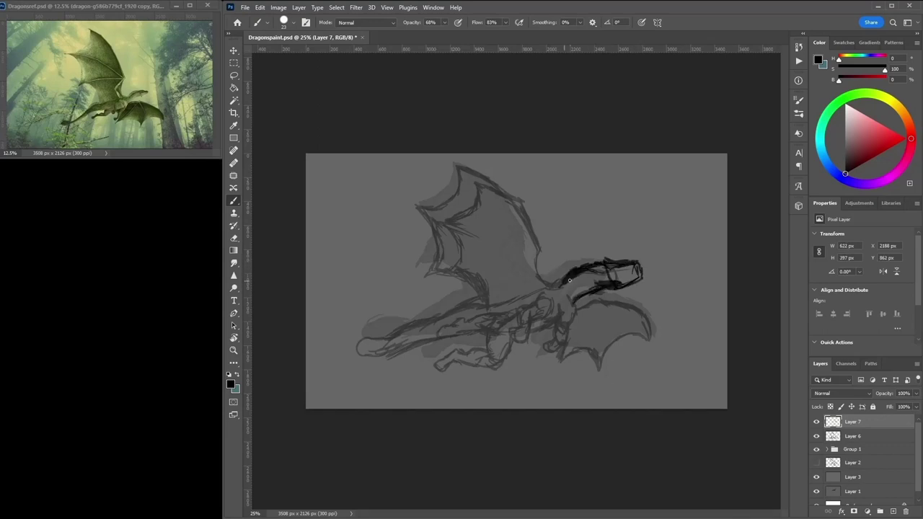
{"action": "left_click", "coordinate": [609, 265], "text": "alt"}
{"action": "mouse_move", "coordinate": [621, 258]}
{"action": "left_mouse_down"}
{"action": "mouse_move", "coordinate": [652, 277]}
{"action": "mouse_move", "coordinate": [674, 346]}
{"action": "left_mouse_up"}
Outline the right wing's top edge, scalloped bottom and left side in black.
{"action": "left_click_drag", "start_coordinate": [652, 310], "coordinate": [628, 347]}
{"action": "left_click", "coordinate": [629, 347], "text": "alt"}
{"action": "mouse_move", "coordinate": [588, 306]}
{"action": "left_mouse_down"}
{"action": "mouse_move", "coordinate": [667, 329]}
{"action": "mouse_move", "coordinate": [647, 303]}
{"action": "left_mouse_up"}
{"action": "mouse_move", "coordinate": [657, 326]}
{"action": "left_mouse_down"}
{"action": "mouse_move", "coordinate": [677, 364]}
{"action": "mouse_move", "coordinate": [609, 356]}
{"action": "left_mouse_up"}
{"action": "mouse_move", "coordinate": [631, 339]}
{"action": "left_mouse_down"}
{"action": "mouse_move", "coordinate": [604, 375]}
{"action": "mouse_move", "coordinate": [559, 335]}
{"action": "left_mouse_up"}
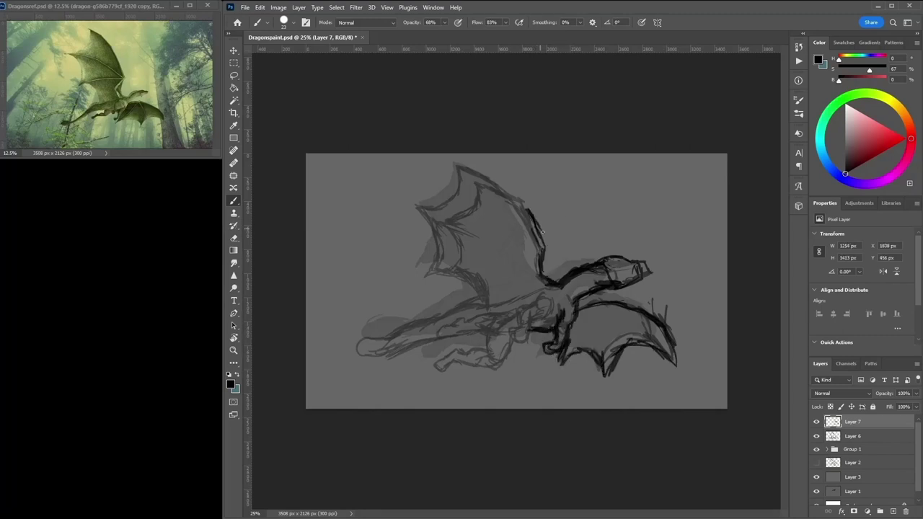
Draw thick outlines of the upper left wing and tail, and extend the right wing's edges.
{"action": "mouse_move", "coordinate": [532, 214]}
{"action": "left_mouse_down"}
{"action": "mouse_move", "coordinate": [449, 182]}
{"action": "mouse_move", "coordinate": [432, 223]}
{"action": "mouse_move", "coordinate": [435, 266]}
{"action": "mouse_move", "coordinate": [482, 291]}
{"action": "mouse_move", "coordinate": [540, 236]}
{"action": "mouse_move", "coordinate": [501, 299]}
{"action": "mouse_move", "coordinate": [553, 284]}
{"action": "left_mouse_up"}
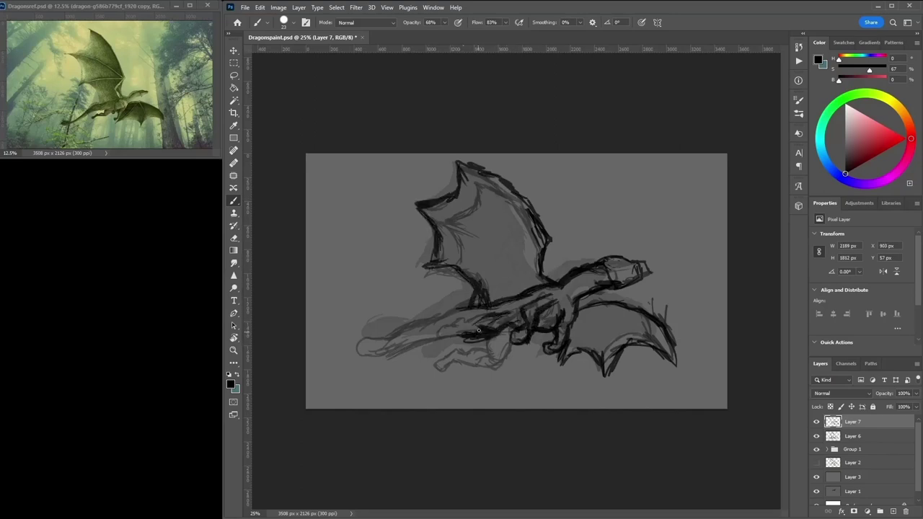
{"action": "left_click_drag", "start_coordinate": [359, 348], "coordinate": [465, 312]}
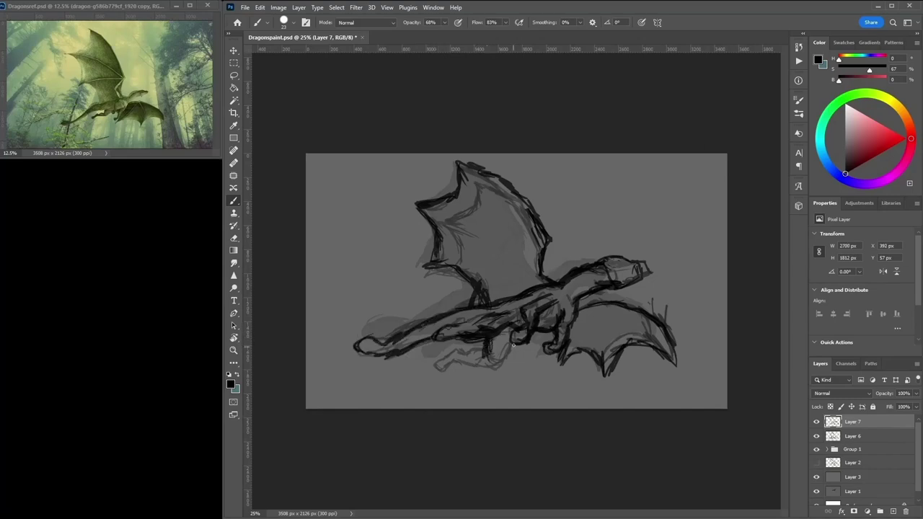
{"action": "left_click_drag", "start_coordinate": [627, 303], "coordinate": [685, 360]}
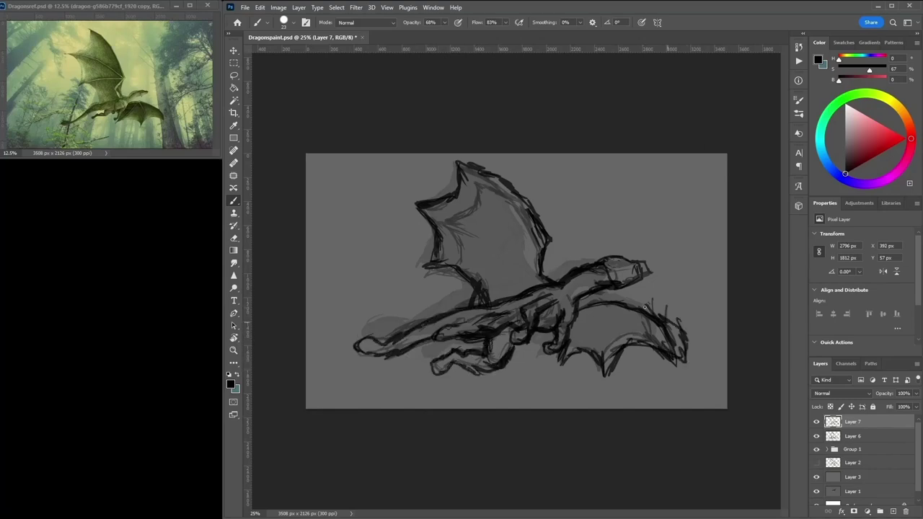
{"action": "left_click_drag", "start_coordinate": [578, 295], "coordinate": [663, 316]}
On a new Layer 8, draw the wing's long diagonal edge and zigzag membrane outline.
{"action": "left_click", "coordinate": [857, 426]}
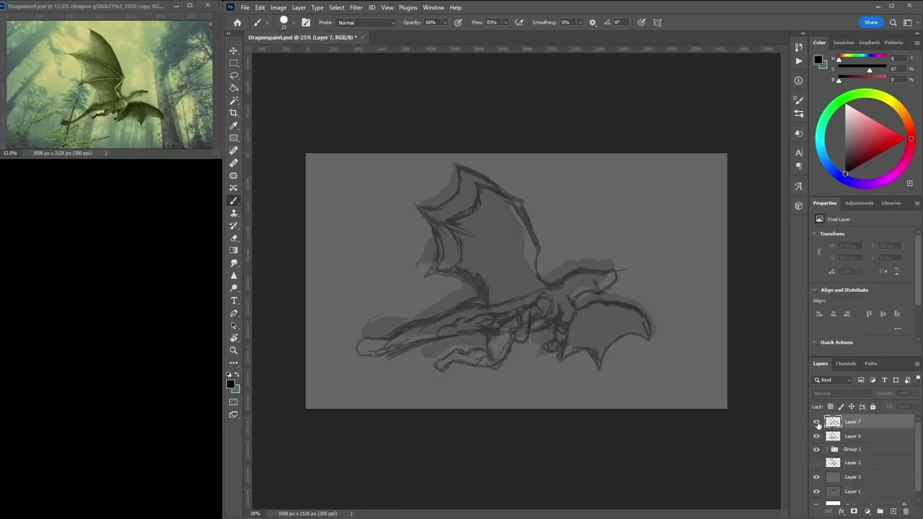
{"action": "mouse_move", "coordinate": [464, 164]}
{"action": "left_mouse_down"}
{"action": "mouse_move", "coordinate": [512, 272]}
{"action": "mouse_move", "coordinate": [535, 296]}
{"action": "left_mouse_up"}
{"action": "mouse_move", "coordinate": [467, 167]}
{"action": "left_mouse_down"}
{"action": "mouse_move", "coordinate": [447, 225]}
{"action": "mouse_move", "coordinate": [427, 238]}
{"action": "mouse_move", "coordinate": [487, 309]}
{"action": "left_mouse_up"}
{"action": "left_click_drag", "start_coordinate": [466, 169], "coordinate": [509, 195]}
{"action": "left_click_drag", "start_coordinate": [549, 248], "coordinate": [544, 258]}
{"action": "left_click_drag", "start_coordinate": [470, 165], "coordinate": [543, 257]}
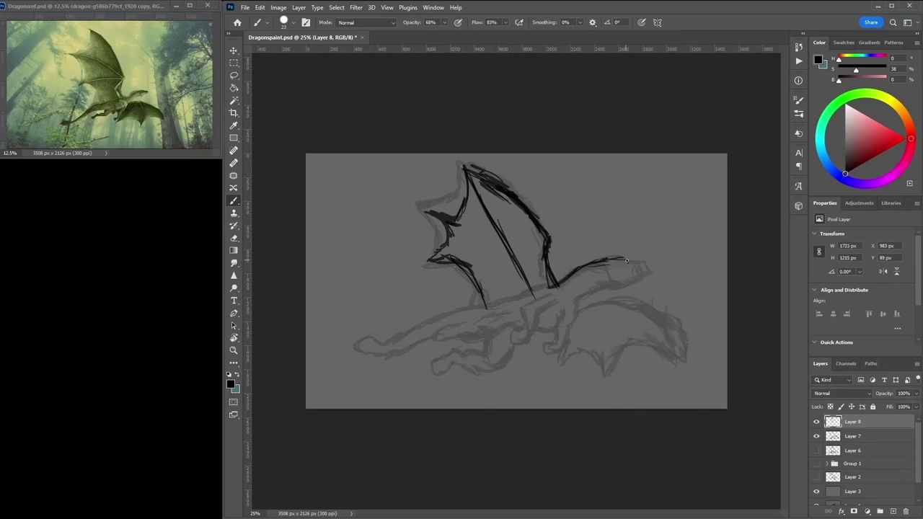
Sketch the lower leg, foot, shoulder, front leg with claw, tail and right wing.
{"action": "mouse_move", "coordinate": [569, 359]}
{"action": "left_mouse_down"}
{"action": "mouse_move", "coordinate": [557, 371]}
{"action": "mouse_move", "coordinate": [562, 339]}
{"action": "left_mouse_up"}
{"action": "left_click", "coordinate": [559, 339], "text": "alt"}
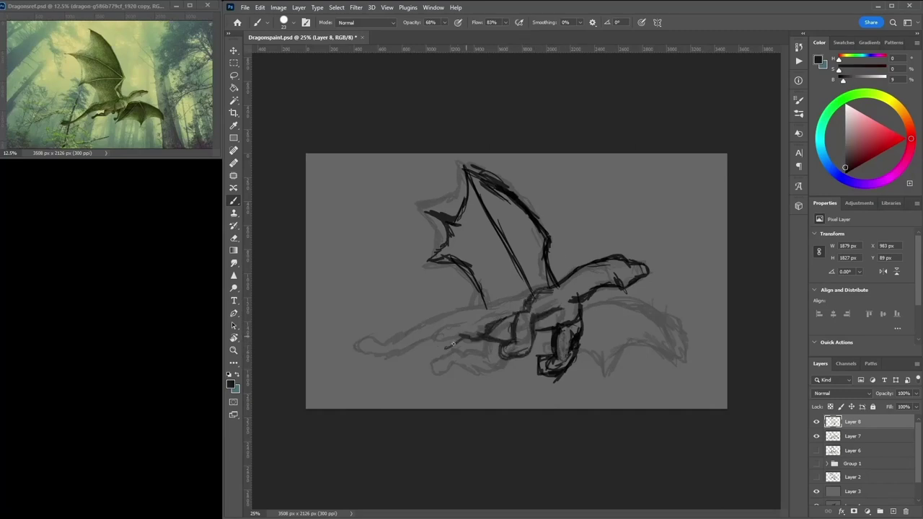
{"action": "left_click_drag", "start_coordinate": [494, 333], "coordinate": [532, 292]}
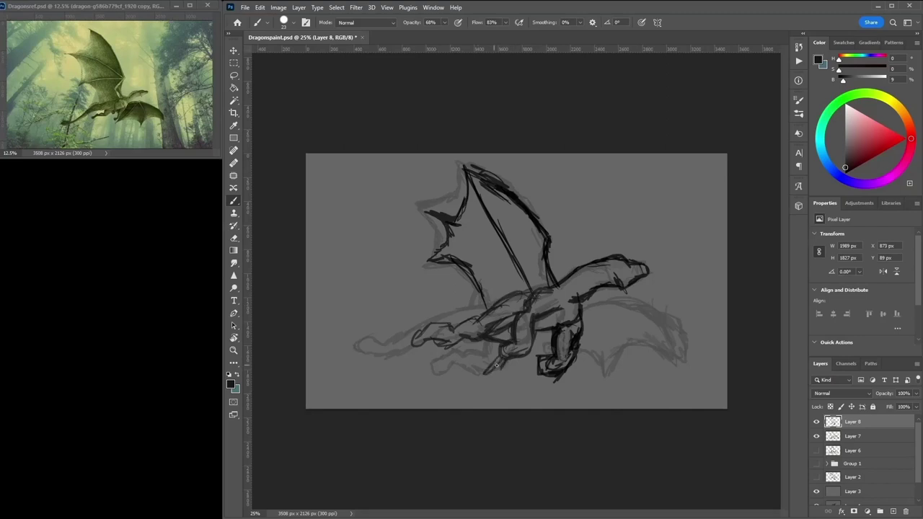
{"action": "left_click_drag", "start_coordinate": [481, 369], "coordinate": [493, 338]}
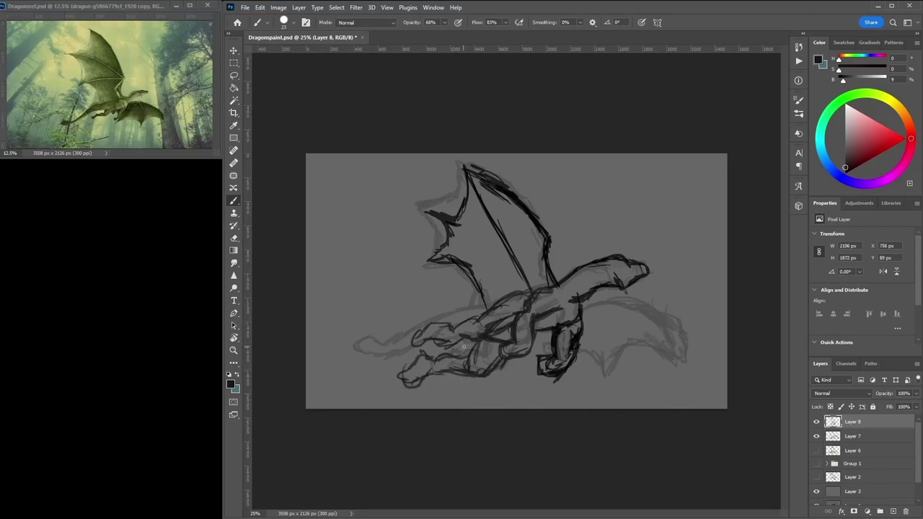
{"action": "mouse_move", "coordinate": [426, 352]}
{"action": "left_mouse_down"}
{"action": "mouse_move", "coordinate": [441, 311]}
{"action": "mouse_move", "coordinate": [342, 360]}
{"action": "left_mouse_up"}
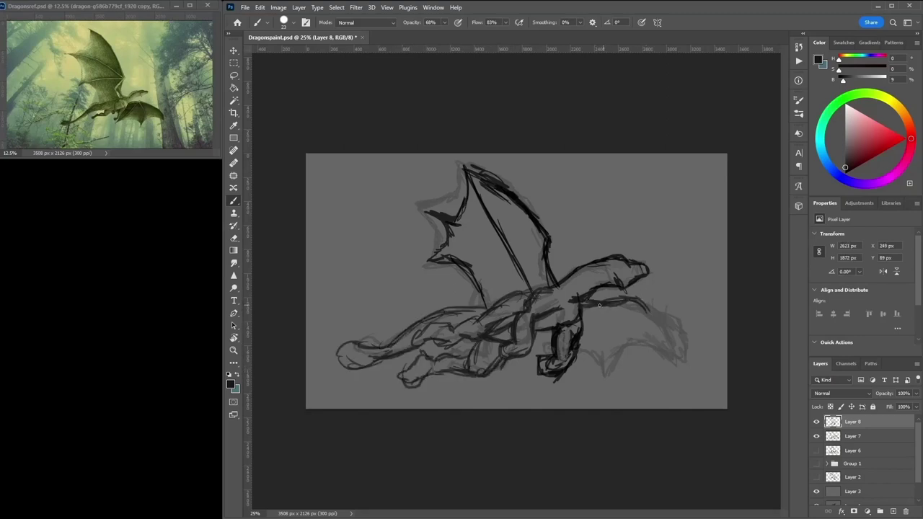
{"action": "mouse_move", "coordinate": [594, 298]}
{"action": "left_mouse_down"}
{"action": "mouse_move", "coordinate": [694, 372]}
{"action": "mouse_move", "coordinate": [542, 345]}
{"action": "left_mouse_up"}
Outline the upper wing with membrane lines across it and strokes below it.
{"action": "left_click", "coordinate": [472, 173], "text": "alt"}
{"action": "mouse_move", "coordinate": [472, 172]}
{"action": "left_mouse_down"}
{"action": "mouse_move", "coordinate": [530, 220]}
{"action": "mouse_move", "coordinate": [555, 291]}
{"action": "left_mouse_up"}
{"action": "mouse_move", "coordinate": [488, 204]}
{"action": "left_mouse_down"}
{"action": "mouse_move", "coordinate": [464, 223]}
{"action": "mouse_move", "coordinate": [521, 272]}
{"action": "left_mouse_up"}
{"action": "left_click", "coordinate": [546, 231], "text": "alt"}
{"action": "left_click", "coordinate": [546, 230], "text": "alt"}
{"action": "mouse_move", "coordinate": [542, 235]}
{"action": "left_mouse_down"}
{"action": "mouse_move", "coordinate": [432, 221]}
{"action": "mouse_move", "coordinate": [477, 226]}
{"action": "left_mouse_up"}
{"action": "left_click_drag", "start_coordinate": [435, 257], "coordinate": [545, 239]}
{"action": "left_click_drag", "start_coordinate": [537, 249], "coordinate": [543, 234]}
{"action": "left_click_drag", "start_coordinate": [448, 259], "coordinate": [493, 305]}
{"action": "left_click_drag", "start_coordinate": [496, 316], "coordinate": [480, 281]}
Add strokes along the neck and two long lines down the back.
{"action": "left_click_drag", "start_coordinate": [577, 280], "coordinate": [607, 261]}
{"action": "key", "text": "ctrl+plus"}
{"action": "key", "text": "ctrl+plus"}
{"action": "mouse_move", "coordinate": [653, 239]}
{"action": "left_mouse_down"}
{"action": "mouse_move", "coordinate": [702, 219]}
{"action": "mouse_move", "coordinate": [607, 271]}
{"action": "mouse_move", "coordinate": [633, 255]}
{"action": "left_mouse_up"}
{"action": "left_click", "coordinate": [663, 235], "text": "alt"}
{"action": "mouse_move", "coordinate": [450, 315]}
{"action": "left_mouse_down"}
{"action": "mouse_move", "coordinate": [404, 321]}
{"action": "mouse_move", "coordinate": [306, 368]}
{"action": "left_mouse_up"}
{"action": "left_click_drag", "start_coordinate": [440, 330], "coordinate": [302, 380]}
Shrink the Layer 8 sketch slightly with Free Transform.
{"action": "key", "text": "ctrl+minus"}
{"action": "key", "text": "ctrl+minus"}
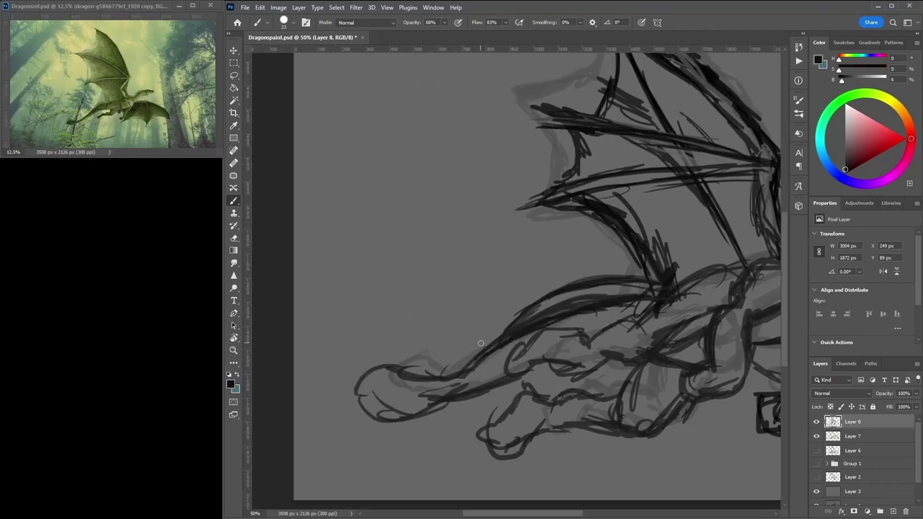
{"action": "key", "text": "ctrl+t"}
{"action": "left_click_drag", "start_coordinate": [698, 165], "coordinate": [685, 177]}
{"action": "key", "text": "Return"}
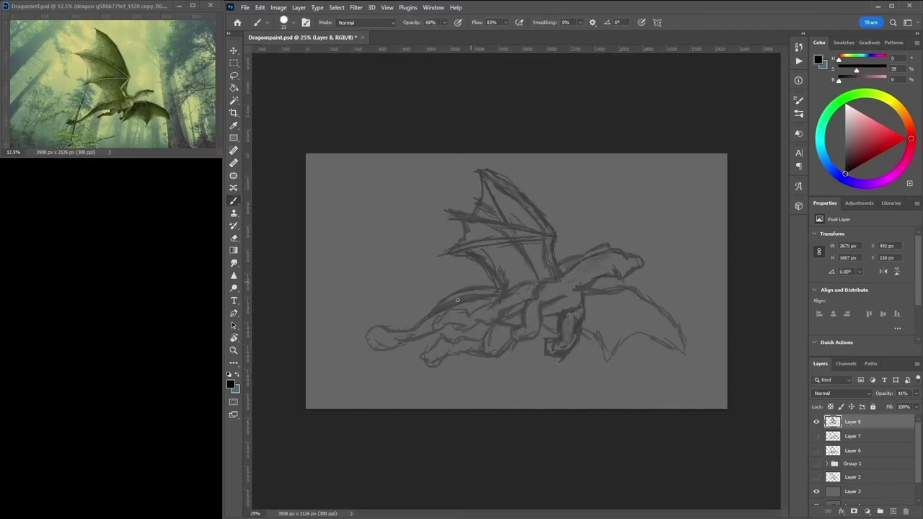
On new Layer 9, ink bold outlines of the back, belly, wing base and upper wing.
{"action": "key", "text": "ctrl+shift+alt+n"}
{"action": "mouse_move", "coordinate": [499, 294]}
{"action": "left_mouse_down"}
{"action": "mouse_move", "coordinate": [426, 326]}
{"action": "mouse_move", "coordinate": [407, 345]}
{"action": "left_mouse_up"}
{"action": "mouse_move", "coordinate": [465, 317]}
{"action": "left_mouse_down"}
{"action": "mouse_move", "coordinate": [513, 298]}
{"action": "mouse_move", "coordinate": [524, 340]}
{"action": "mouse_move", "coordinate": [624, 273]}
{"action": "left_mouse_up"}
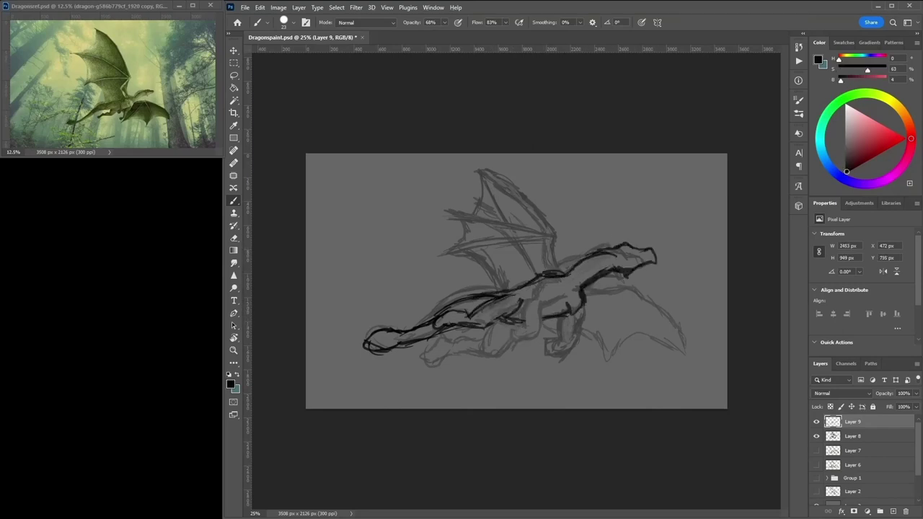
{"action": "mouse_move", "coordinate": [557, 251]}
{"action": "left_mouse_down"}
{"action": "mouse_move", "coordinate": [545, 276]}
{"action": "mouse_move", "coordinate": [532, 270]}
{"action": "mouse_move", "coordinate": [563, 215]}
{"action": "mouse_move", "coordinate": [565, 223]}
{"action": "mouse_move", "coordinate": [559, 196]}
{"action": "left_mouse_up"}
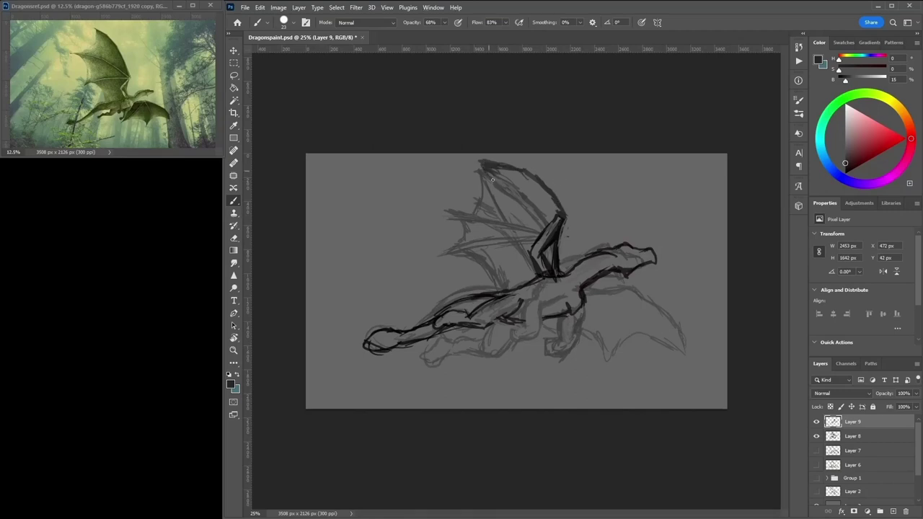
{"action": "mouse_move", "coordinate": [486, 174]}
{"action": "left_mouse_down"}
{"action": "mouse_move", "coordinate": [447, 217]}
{"action": "mouse_move", "coordinate": [475, 266]}
{"action": "mouse_move", "coordinate": [506, 292]}
{"action": "left_mouse_up"}
Outline the tail, right wing tip, rounded shoulder loop and lower leg with belly.
{"action": "key", "text": "ctrl+plus"}
{"action": "mouse_move", "coordinate": [607, 292]}
{"action": "left_mouse_down"}
{"action": "mouse_move", "coordinate": [681, 297]}
{"action": "mouse_move", "coordinate": [747, 359]}
{"action": "mouse_move", "coordinate": [733, 333]}
{"action": "mouse_move", "coordinate": [653, 393]}
{"action": "mouse_move", "coordinate": [625, 343]}
{"action": "mouse_move", "coordinate": [603, 339]}
{"action": "mouse_move", "coordinate": [567, 361]}
{"action": "mouse_move", "coordinate": [602, 339]}
{"action": "left_mouse_up"}
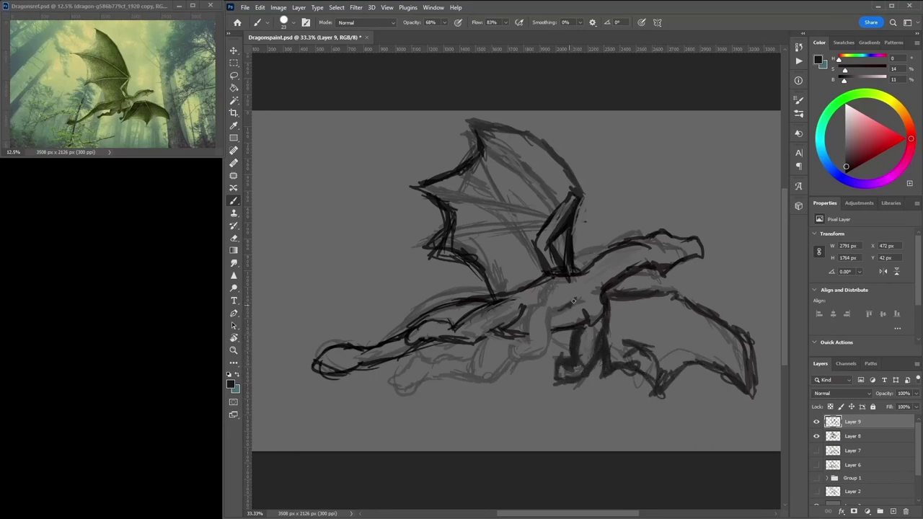
{"action": "mouse_move", "coordinate": [579, 290]}
{"action": "left_mouse_down"}
{"action": "mouse_move", "coordinate": [542, 303]}
{"action": "mouse_move", "coordinate": [545, 284]}
{"action": "mouse_move", "coordinate": [555, 287]}
{"action": "left_mouse_up"}
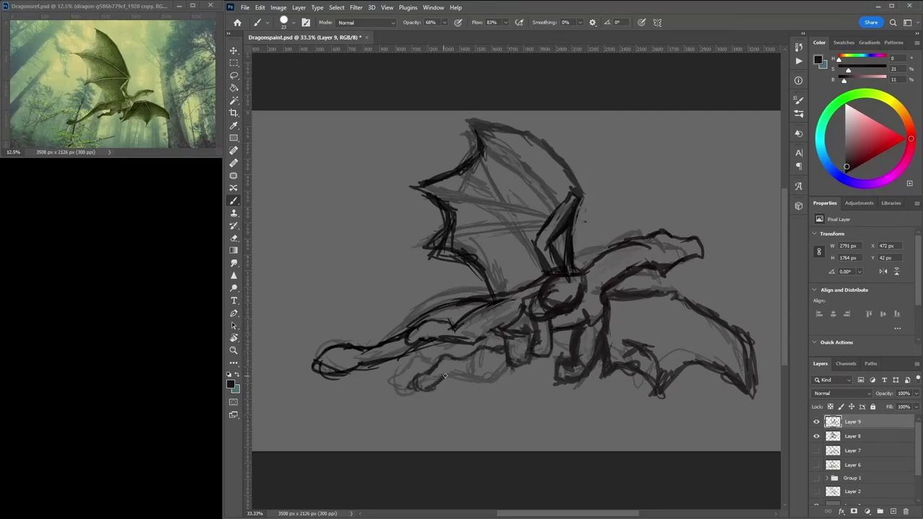
{"action": "left_click_drag", "start_coordinate": [530, 355], "coordinate": [482, 375]}
Hide the sketch layer and select the dragon by inverting a Magic Wand background selection.
{"action": "left_click", "coordinate": [816, 437]}
{"action": "key", "text": "w"}
{"action": "left_click", "coordinate": [587, 192]}
{"action": "key", "text": "ctrl+shift+i"}
Fill the dragon selection with green on a new layer placed beneath the outlines.
{"action": "left_click", "coordinate": [859, 93]}
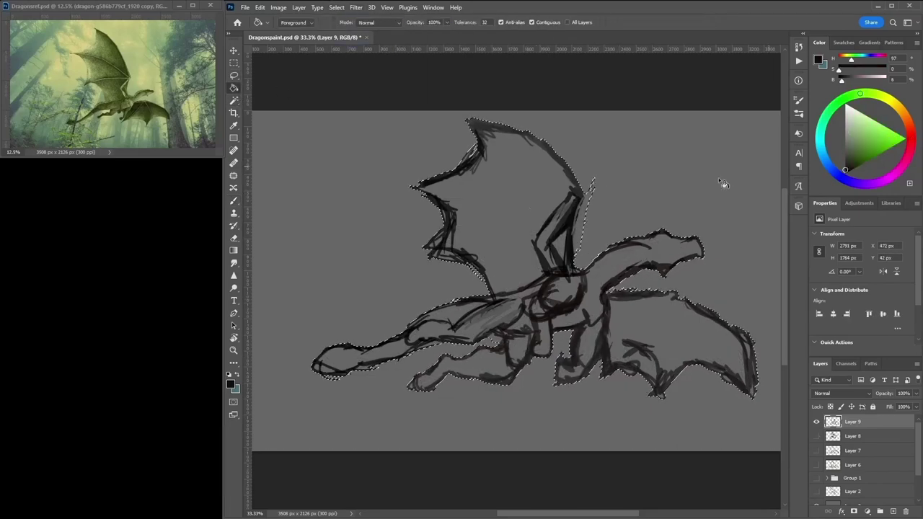
{"action": "key", "text": "g"}
{"action": "key", "text": "shift+ctrl+alt+n"}
{"action": "left_click", "coordinate": [681, 195]}
{"action": "mouse_move", "coordinate": [852, 422]}
{"action": "left_mouse_down"}
{"action": "mouse_move", "coordinate": [854, 430]}
{"action": "mouse_move", "coordinate": [881, 407]}
{"action": "left_mouse_up"}
{"action": "key", "text": "ctrl+d"}
On a new layer, ink black Brush outlines along the jaw, head and neck.
{"action": "key", "text": "shift+ctrl+alt+n"}
{"action": "key", "text": "b"}
{"action": "key", "text": "x"}
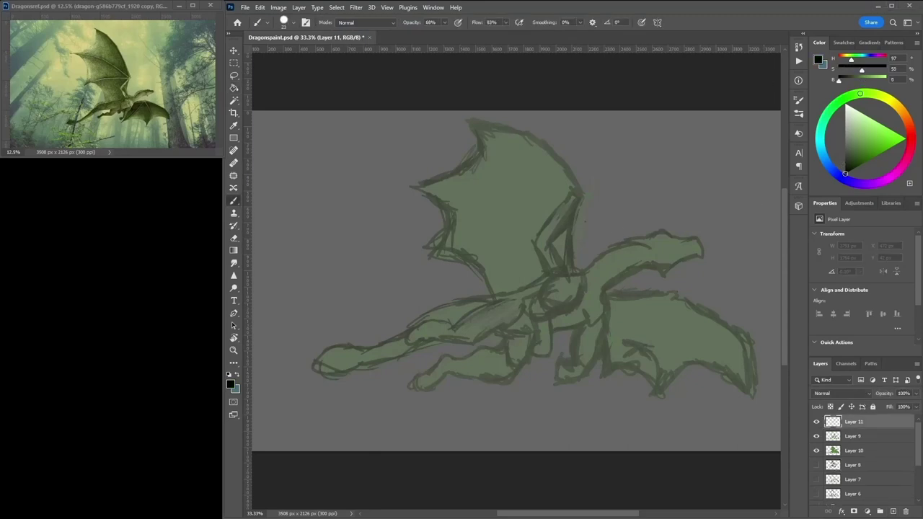
{"action": "scroll", "coordinate": [695, 240], "scroll_direction": "up", "scroll_amount": 2}
{"action": "left_click_drag", "start_coordinate": [609, 289], "coordinate": [510, 324]}
{"action": "mouse_move", "coordinate": [534, 350]}
{"action": "left_mouse_down"}
{"action": "mouse_move", "coordinate": [584, 313]}
{"action": "mouse_move", "coordinate": [603, 264]}
{"action": "mouse_move", "coordinate": [535, 252]}
{"action": "mouse_move", "coordinate": [490, 277]}
{"action": "mouse_move", "coordinate": [514, 311]}
{"action": "mouse_move", "coordinate": [509, 323]}
{"action": "mouse_move", "coordinate": [394, 390]}
{"action": "left_mouse_up"}
{"action": "left_click", "coordinate": [601, 267], "text": "alt"}
{"action": "mouse_move", "coordinate": [487, 274]}
{"action": "left_mouse_down"}
{"action": "mouse_move", "coordinate": [344, 340]}
{"action": "mouse_move", "coordinate": [429, 272]}
{"action": "left_mouse_up"}
{"action": "mouse_move", "coordinate": [495, 257]}
{"action": "left_mouse_down"}
{"action": "mouse_move", "coordinate": [344, 322]}
{"action": "mouse_move", "coordinate": [418, 283]}
{"action": "left_mouse_up"}
Outline the dragon's chest, forelegs and belly in black.
{"action": "left_click_drag", "start_coordinate": [596, 293], "coordinate": [732, 190]}
{"action": "mouse_move", "coordinate": [555, 287]}
{"action": "left_mouse_down"}
{"action": "mouse_move", "coordinate": [522, 346]}
{"action": "mouse_move", "coordinate": [480, 353]}
{"action": "left_mouse_up"}
{"action": "left_click_drag", "start_coordinate": [506, 314], "coordinate": [454, 364]}
{"action": "left_click_drag", "start_coordinate": [505, 339], "coordinate": [418, 380]}
{"action": "left_click_drag", "start_coordinate": [433, 321], "coordinate": [425, 386]}
{"action": "left_click_drag", "start_coordinate": [398, 315], "coordinate": [403, 379]}
{"action": "mouse_move", "coordinate": [386, 317]}
{"action": "left_mouse_down"}
{"action": "mouse_move", "coordinate": [448, 252]}
{"action": "mouse_move", "coordinate": [480, 245]}
{"action": "left_mouse_up"}
{"action": "mouse_move", "coordinate": [497, 254]}
{"action": "left_mouse_down"}
{"action": "mouse_move", "coordinate": [432, 327]}
{"action": "mouse_move", "coordinate": [465, 313]}
{"action": "left_mouse_up"}
{"action": "left_click_drag", "start_coordinate": [490, 220], "coordinate": [433, 249]}
{"action": "mouse_move", "coordinate": [438, 245]}
{"action": "left_mouse_down"}
{"action": "mouse_move", "coordinate": [403, 271]}
{"action": "mouse_move", "coordinate": [308, 311]}
{"action": "left_mouse_up"}
Outline the lower body loop, belly underside and neck.
{"action": "left_click_drag", "start_coordinate": [307, 311], "coordinate": [447, 272]}
{"action": "mouse_move", "coordinate": [446, 264]}
{"action": "left_mouse_down"}
{"action": "mouse_move", "coordinate": [380, 311]}
{"action": "mouse_move", "coordinate": [302, 323]}
{"action": "left_mouse_up"}
{"action": "left_click_drag", "start_coordinate": [299, 336], "coordinate": [440, 292]}
{"action": "mouse_move", "coordinate": [436, 288]}
{"action": "left_mouse_down"}
{"action": "mouse_move", "coordinate": [454, 298]}
{"action": "mouse_move", "coordinate": [676, 273]}
{"action": "left_mouse_up"}
{"action": "left_click_drag", "start_coordinate": [670, 223], "coordinate": [551, 297]}
{"action": "mouse_move", "coordinate": [607, 196]}
{"action": "left_mouse_down"}
{"action": "mouse_move", "coordinate": [506, 219]}
{"action": "mouse_move", "coordinate": [347, 311]}
{"action": "left_mouse_up"}
{"action": "mouse_move", "coordinate": [430, 321]}
{"action": "left_mouse_down"}
{"action": "mouse_move", "coordinate": [531, 295]}
{"action": "mouse_move", "coordinate": [325, 360]}
{"action": "left_mouse_up"}
{"action": "left_click_drag", "start_coordinate": [382, 301], "coordinate": [297, 348]}
{"action": "left_click_drag", "start_coordinate": [399, 329], "coordinate": [565, 272]}
{"action": "mouse_move", "coordinate": [514, 289]}
{"action": "left_mouse_down"}
{"action": "mouse_move", "coordinate": [364, 326]}
{"action": "mouse_move", "coordinate": [462, 284]}
{"action": "left_mouse_up"}
Draw hook shapes at the neck end, the hind leg and claws below the belly.
{"action": "mouse_move", "coordinate": [775, 230]}
{"action": "left_mouse_down"}
{"action": "mouse_move", "coordinate": [454, 328]}
{"action": "mouse_move", "coordinate": [493, 360]}
{"action": "left_mouse_up"}
{"action": "left_click_drag", "start_coordinate": [400, 366], "coordinate": [484, 366]}
{"action": "mouse_move", "coordinate": [513, 402]}
{"action": "left_mouse_down"}
{"action": "mouse_move", "coordinate": [553, 323]}
{"action": "mouse_move", "coordinate": [556, 372]}
{"action": "left_mouse_up"}
{"action": "left_click_drag", "start_coordinate": [538, 318], "coordinate": [569, 382]}
{"action": "left_click_drag", "start_coordinate": [539, 348], "coordinate": [460, 410]}
{"action": "left_click", "coordinate": [476, 368], "text": "alt"}
{"action": "mouse_move", "coordinate": [492, 320]}
{"action": "left_mouse_down"}
{"action": "mouse_move", "coordinate": [479, 360]}
{"action": "mouse_move", "coordinate": [395, 363]}
{"action": "mouse_move", "coordinate": [330, 389]}
{"action": "mouse_move", "coordinate": [508, 397]}
{"action": "left_mouse_up"}
{"action": "left_click", "coordinate": [480, 358], "text": "alt"}
Finish the leg outlines and add dark green strokes around the legs.
{"action": "key", "text": "ctrl+minus"}
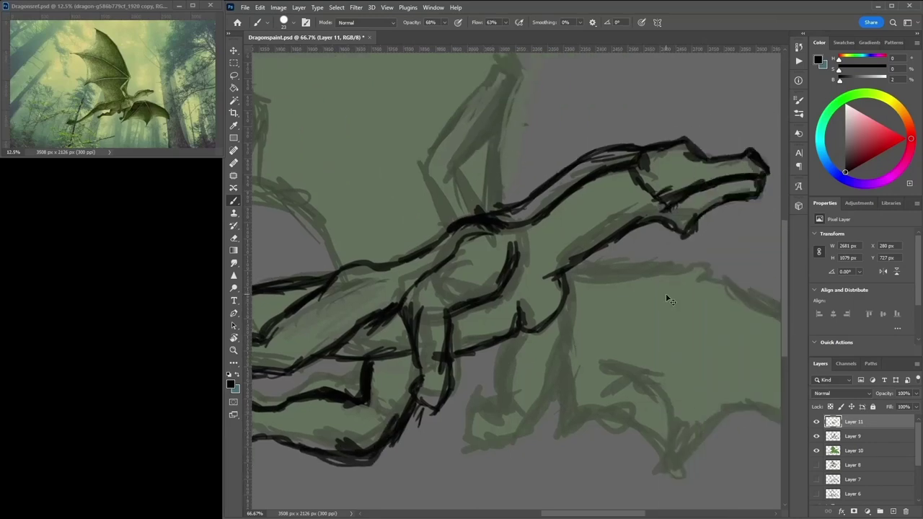
{"action": "left_click_drag", "start_coordinate": [516, 330], "coordinate": [506, 361]}
{"action": "left_click_drag", "start_coordinate": [522, 328], "coordinate": [531, 363]}
{"action": "left_click_drag", "start_coordinate": [522, 310], "coordinate": [532, 372]}
{"action": "left_click_drag", "start_coordinate": [559, 335], "coordinate": [555, 297]}
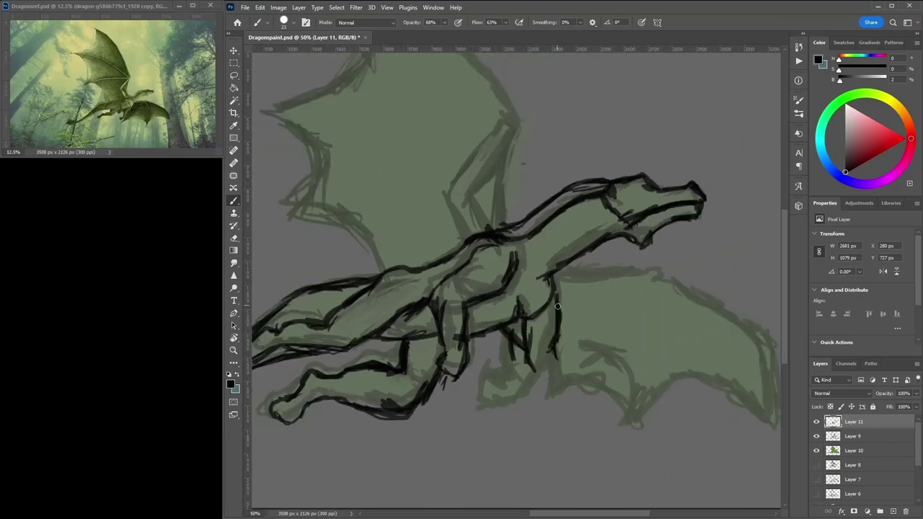
{"action": "left_click", "coordinate": [526, 347], "text": "alt"}
{"action": "left_click_drag", "start_coordinate": [530, 360], "coordinate": [544, 362]}
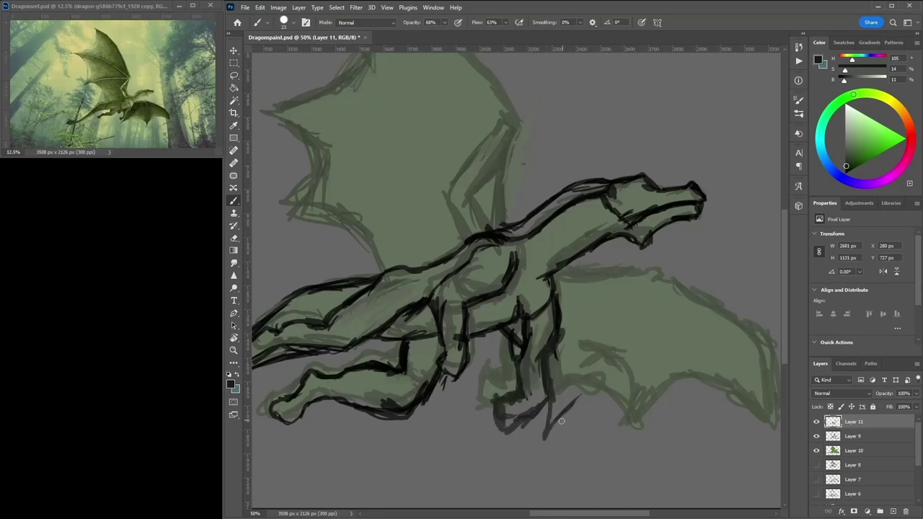
Sketch the wing's lower and upper edges and the wing arm.
{"action": "mouse_move", "coordinate": [547, 440]}
{"action": "left_mouse_down"}
{"action": "mouse_move", "coordinate": [661, 451]}
{"action": "mouse_move", "coordinate": [684, 375]}
{"action": "left_mouse_up"}
{"action": "mouse_move", "coordinate": [685, 375]}
{"action": "left_mouse_down"}
{"action": "mouse_move", "coordinate": [571, 344]}
{"action": "mouse_move", "coordinate": [688, 390]}
{"action": "mouse_move", "coordinate": [648, 287]}
{"action": "mouse_move", "coordinate": [441, 244]}
{"action": "left_mouse_up"}
{"action": "left_click_drag", "start_coordinate": [558, 237], "coordinate": [702, 378]}
{"action": "left_click_drag", "start_coordinate": [547, 222], "coordinate": [532, 306]}
{"action": "left_click_drag", "start_coordinate": [530, 256], "coordinate": [497, 309]}
{"action": "mouse_move", "coordinate": [559, 225]}
{"action": "left_mouse_down"}
{"action": "mouse_move", "coordinate": [499, 284]}
{"action": "mouse_move", "coordinate": [511, 288]}
{"action": "mouse_move", "coordinate": [504, 338]}
{"action": "left_mouse_up"}
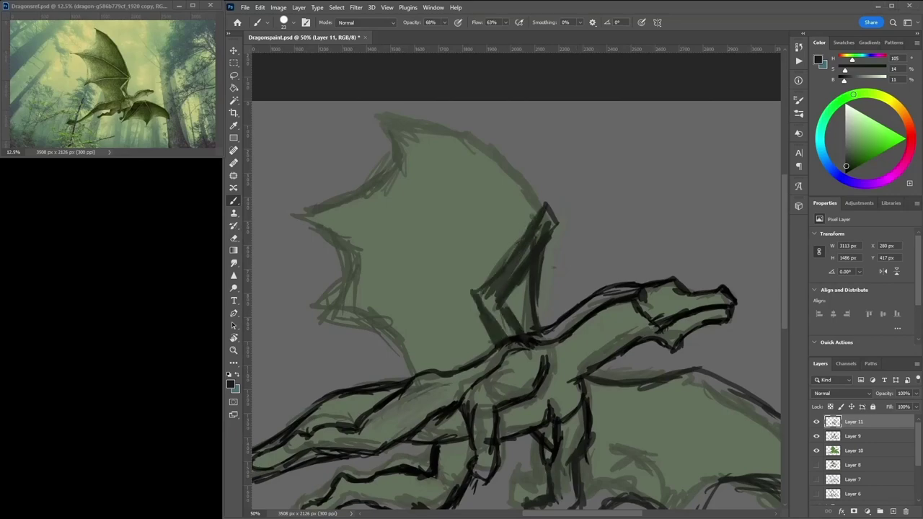
Darken the upper wing's top edge with near-black strokes.
{"action": "left_click", "coordinate": [548, 361], "text": "alt"}
{"action": "left_click_drag", "start_coordinate": [539, 285], "coordinate": [529, 330]}
{"action": "mouse_move", "coordinate": [552, 238]}
{"action": "left_mouse_down"}
{"action": "mouse_move", "coordinate": [498, 120]}
{"action": "mouse_move", "coordinate": [405, 108]}
{"action": "left_mouse_up"}
{"action": "key", "text": "ctrl+minus"}
{"action": "left_click_drag", "start_coordinate": [438, 191], "coordinate": [411, 221]}
Draw dark grey membrane lines across the upper wing, fanning toward the joint.
{"action": "left_click", "coordinate": [435, 195], "text": "alt"}
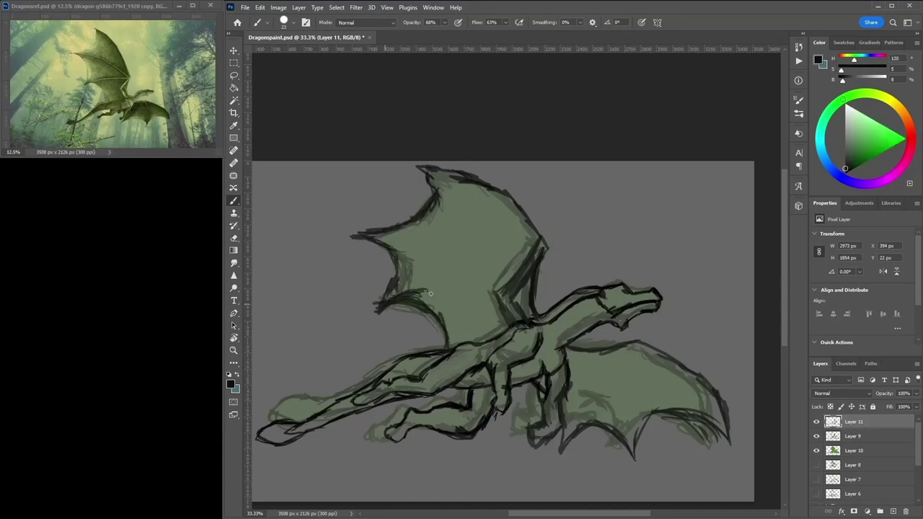
{"action": "left_click_drag", "start_coordinate": [376, 310], "coordinate": [532, 252]}
{"action": "left_click_drag", "start_coordinate": [409, 290], "coordinate": [534, 248]}
{"action": "mouse_move", "coordinate": [375, 235]}
{"action": "left_mouse_down"}
{"action": "mouse_move", "coordinate": [537, 238]}
{"action": "mouse_move", "coordinate": [536, 229]}
{"action": "left_mouse_up"}
{"action": "left_click_drag", "start_coordinate": [536, 243], "coordinate": [462, 184]}
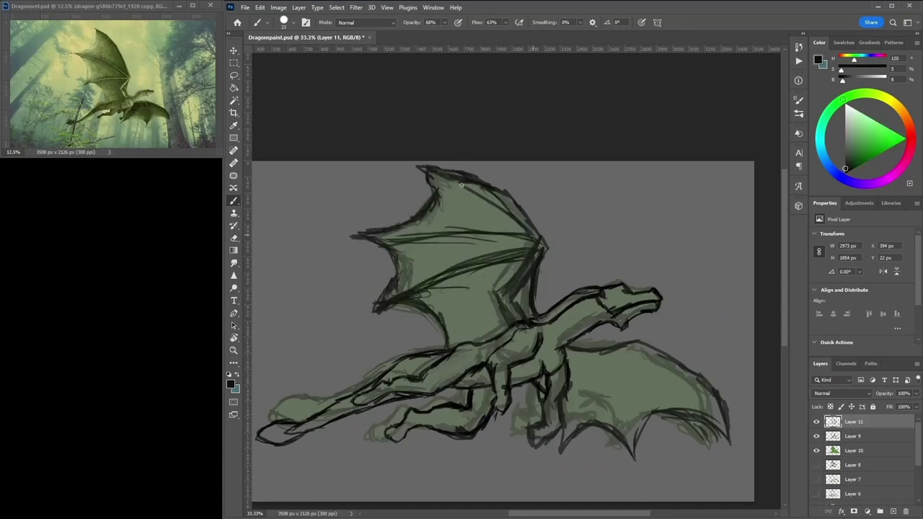
On a new layer with the old outlines hidden, redraw the eye ridge, brow, neck and wing's left edge.
{"action": "key", "text": "ctrl+shift+alt+n"}
{"action": "left_click", "coordinate": [816, 450]}
{"action": "key", "text": "ctrl+plus"}
{"action": "key", "text": "ctrl+plus"}
{"action": "key", "text": "ctrl+plus"}
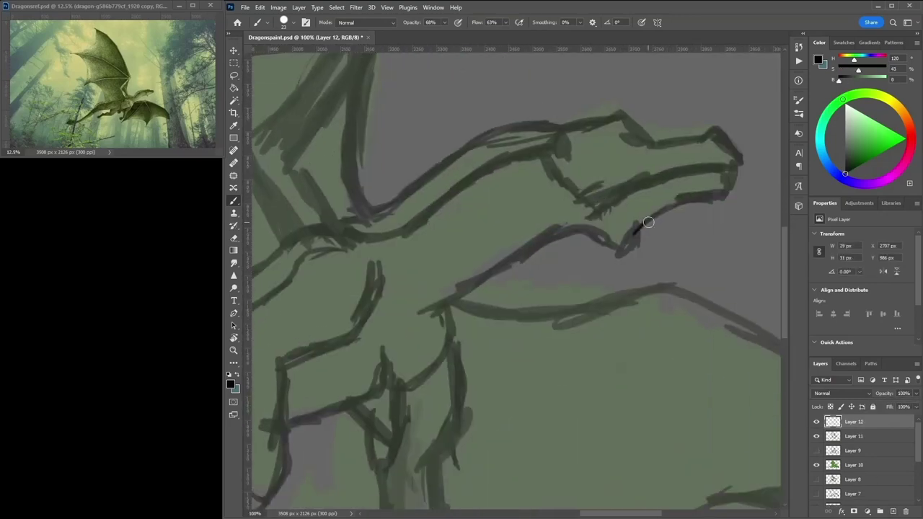
{"action": "left_click_drag", "start_coordinate": [580, 142], "coordinate": [612, 133]}
{"action": "mouse_move", "coordinate": [563, 161]}
{"action": "left_mouse_down"}
{"action": "mouse_move", "coordinate": [643, 137]}
{"action": "mouse_move", "coordinate": [546, 124]}
{"action": "mouse_move", "coordinate": [497, 135]}
{"action": "mouse_move", "coordinate": [441, 157]}
{"action": "mouse_move", "coordinate": [400, 207]}
{"action": "mouse_move", "coordinate": [351, 155]}
{"action": "mouse_move", "coordinate": [394, 318]}
{"action": "left_mouse_up"}
{"action": "left_click_drag", "start_coordinate": [394, 339], "coordinate": [412, 200]}
{"action": "mouse_move", "coordinate": [393, 238]}
{"action": "left_mouse_down"}
{"action": "mouse_move", "coordinate": [431, 141]}
{"action": "mouse_move", "coordinate": [362, 239]}
{"action": "mouse_move", "coordinate": [342, 303]}
{"action": "mouse_move", "coordinate": [323, 302]}
{"action": "mouse_move", "coordinate": [387, 386]}
{"action": "left_mouse_up"}
{"action": "mouse_move", "coordinate": [360, 431]}
{"action": "left_mouse_down"}
{"action": "mouse_move", "coordinate": [311, 286]}
{"action": "mouse_move", "coordinate": [393, 414]}
{"action": "mouse_move", "coordinate": [375, 389]}
{"action": "mouse_move", "coordinate": [461, 247]}
{"action": "mouse_move", "coordinate": [468, 335]}
{"action": "mouse_move", "coordinate": [529, 277]}
{"action": "mouse_move", "coordinate": [490, 299]}
{"action": "mouse_move", "coordinate": [493, 149]}
{"action": "mouse_move", "coordinate": [530, 139]}
{"action": "left_mouse_up"}
Redraw the neck, the long lower body line and the belly outline.
{"action": "left_click_drag", "start_coordinate": [461, 202], "coordinate": [490, 303]}
{"action": "mouse_move", "coordinate": [310, 259]}
{"action": "left_mouse_down"}
{"action": "mouse_move", "coordinate": [475, 309]}
{"action": "mouse_move", "coordinate": [532, 235]}
{"action": "mouse_move", "coordinate": [504, 116]}
{"action": "mouse_move", "coordinate": [605, 180]}
{"action": "mouse_move", "coordinate": [522, 292]}
{"action": "mouse_move", "coordinate": [606, 252]}
{"action": "left_mouse_up"}
{"action": "scroll", "coordinate": [705, 174], "scroll_direction": "up", "scroll_amount": 3}
{"action": "key", "text": "ctrl+minus"}
{"action": "key", "text": "ctrl+minus"}
{"action": "left_click_drag", "start_coordinate": [554, 272], "coordinate": [563, 314]}
{"action": "mouse_move", "coordinate": [596, 261]}
{"action": "left_mouse_down"}
{"action": "mouse_move", "coordinate": [595, 292]}
{"action": "mouse_move", "coordinate": [656, 234]}
{"action": "left_mouse_up"}
{"action": "left_click_drag", "start_coordinate": [595, 303], "coordinate": [595, 307]}
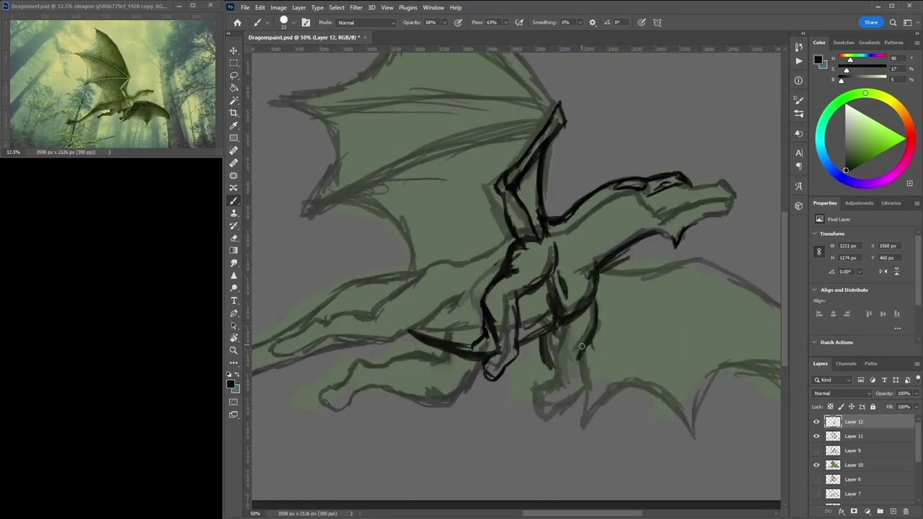
Outline the right wing's lower edge and its upper edge to the tip.
{"action": "left_click_drag", "start_coordinate": [538, 421], "coordinate": [583, 340]}
{"action": "mouse_move", "coordinate": [580, 436]}
{"action": "left_mouse_down"}
{"action": "mouse_move", "coordinate": [720, 374]}
{"action": "mouse_move", "coordinate": [558, 358]}
{"action": "left_mouse_up"}
{"action": "mouse_move", "coordinate": [551, 364]}
{"action": "left_mouse_down"}
{"action": "mouse_move", "coordinate": [635, 362]}
{"action": "mouse_move", "coordinate": [664, 360]}
{"action": "left_mouse_up"}
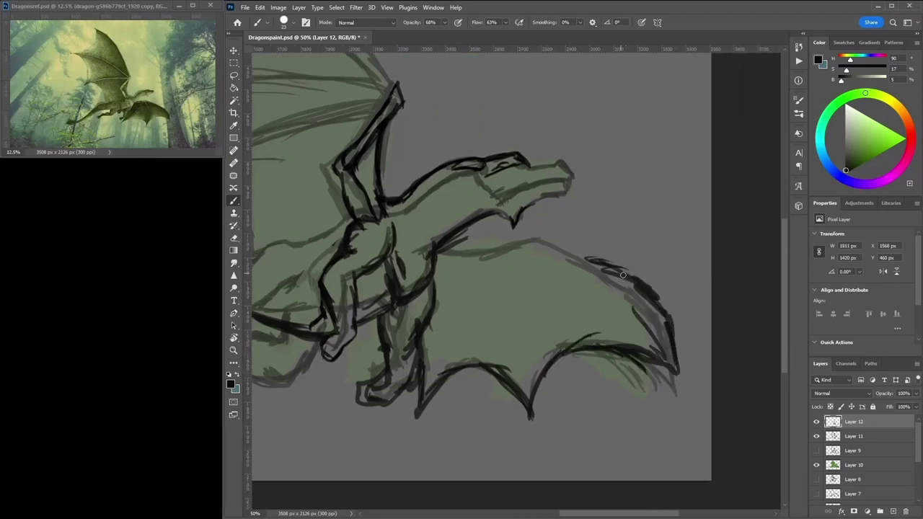
{"action": "mouse_move", "coordinate": [595, 255]}
{"action": "left_mouse_down"}
{"action": "mouse_move", "coordinate": [444, 249]}
{"action": "mouse_move", "coordinate": [546, 229]}
{"action": "left_mouse_up"}
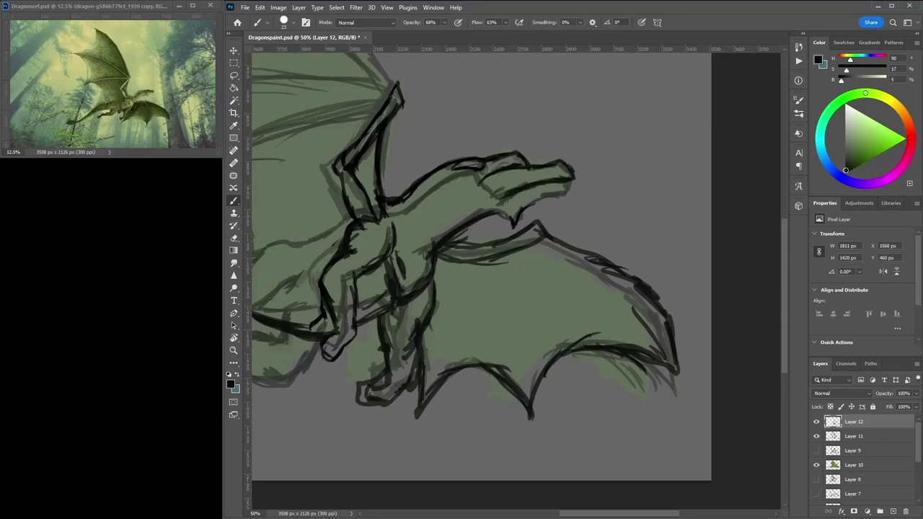
Trace the upper wing's top edge, tip, notch and finger, and the arm beneath it.
{"action": "scroll", "coordinate": [504, 216], "scroll_direction": "up", "scroll_amount": 3}
{"action": "scroll", "coordinate": [504, 216], "scroll_direction": "left", "scroll_amount": 3}
{"action": "mouse_move", "coordinate": [620, 238]}
{"action": "left_mouse_down"}
{"action": "mouse_move", "coordinate": [565, 181]}
{"action": "mouse_move", "coordinate": [437, 150]}
{"action": "mouse_move", "coordinate": [539, 182]}
{"action": "mouse_move", "coordinate": [631, 253]}
{"action": "left_mouse_up"}
{"action": "left_click_drag", "start_coordinate": [445, 160], "coordinate": [472, 207]}
{"action": "mouse_move", "coordinate": [469, 209]}
{"action": "left_mouse_down"}
{"action": "mouse_move", "coordinate": [400, 249]}
{"action": "mouse_move", "coordinate": [407, 271]}
{"action": "mouse_move", "coordinate": [347, 254]}
{"action": "mouse_move", "coordinate": [386, 266]}
{"action": "mouse_move", "coordinate": [403, 356]}
{"action": "mouse_move", "coordinate": [378, 366]}
{"action": "mouse_move", "coordinate": [526, 321]}
{"action": "left_mouse_up"}
{"action": "left_click_drag", "start_coordinate": [433, 325], "coordinate": [433, 423]}
{"action": "left_click_drag", "start_coordinate": [472, 358], "coordinate": [492, 413]}
{"action": "mouse_move", "coordinate": [492, 413]}
{"action": "left_mouse_down"}
{"action": "mouse_move", "coordinate": [410, 271]}
{"action": "mouse_move", "coordinate": [405, 304]}
{"action": "left_mouse_up"}
{"action": "left_click_drag", "start_coordinate": [513, 249], "coordinate": [442, 295]}
{"action": "left_click_drag", "start_coordinate": [493, 273], "coordinate": [349, 314]}
Strengthen the forearm outline and the lower wing's edge.
{"action": "left_click_drag", "start_coordinate": [437, 288], "coordinate": [566, 236]}
{"action": "left_click_drag", "start_coordinate": [505, 255], "coordinate": [354, 328]}
{"action": "left_click_drag", "start_coordinate": [518, 296], "coordinate": [402, 333]}
{"action": "left_click_drag", "start_coordinate": [519, 292], "coordinate": [401, 317]}
{"action": "left_click_drag", "start_coordinate": [501, 271], "coordinate": [434, 286]}
{"action": "left_click_drag", "start_coordinate": [402, 315], "coordinate": [328, 344]}
{"action": "left_click_drag", "start_coordinate": [447, 308], "coordinate": [361, 348]}
{"action": "left_click_drag", "start_coordinate": [392, 333], "coordinate": [302, 358]}
{"action": "mouse_move", "coordinate": [428, 283]}
{"action": "left_mouse_down"}
{"action": "mouse_move", "coordinate": [530, 258]}
{"action": "mouse_move", "coordinate": [503, 285]}
{"action": "left_mouse_up"}
{"action": "left_click_drag", "start_coordinate": [533, 235], "coordinate": [436, 268]}
Outline the neck, then repaint its lines in a lighter grey-green.
{"action": "mouse_move", "coordinate": [530, 223]}
{"action": "left_mouse_down"}
{"action": "mouse_move", "coordinate": [408, 287]}
{"action": "mouse_move", "coordinate": [442, 258]}
{"action": "left_mouse_up"}
{"action": "left_click_drag", "start_coordinate": [678, 209], "coordinate": [504, 214]}
{"action": "left_click_drag", "start_coordinate": [597, 156], "coordinate": [520, 199]}
{"action": "left_click_drag", "start_coordinate": [603, 152], "coordinate": [502, 199]}
{"action": "left_click", "coordinate": [537, 182], "text": "alt"}
{"action": "left_click_drag", "start_coordinate": [585, 160], "coordinate": [512, 192]}
Shade the leg grey, darken the lower wing and forearm undersides, and lighten the neck strokes.
{"action": "mouse_move", "coordinate": [533, 287]}
{"action": "left_mouse_down"}
{"action": "mouse_move", "coordinate": [509, 364]}
{"action": "mouse_move", "coordinate": [481, 379]}
{"action": "left_mouse_up"}
{"action": "left_click_drag", "start_coordinate": [441, 316], "coordinate": [395, 369]}
{"action": "mouse_move", "coordinate": [396, 372]}
{"action": "left_mouse_down"}
{"action": "mouse_move", "coordinate": [336, 354]}
{"action": "mouse_move", "coordinate": [389, 375]}
{"action": "left_mouse_up"}
{"action": "left_click_drag", "start_coordinate": [431, 330], "coordinate": [336, 351]}
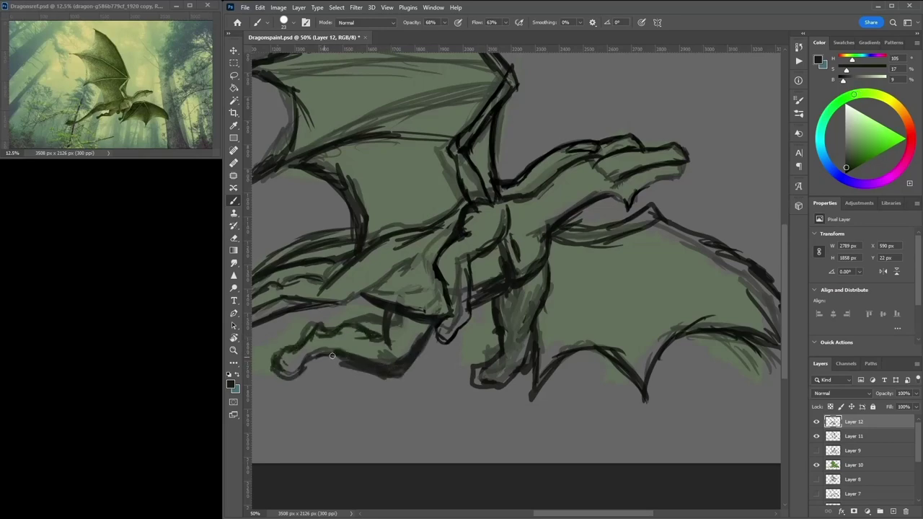
{"action": "left_click_drag", "start_coordinate": [577, 147], "coordinate": [505, 188]}
{"action": "left_click", "coordinate": [569, 154], "text": "alt"}
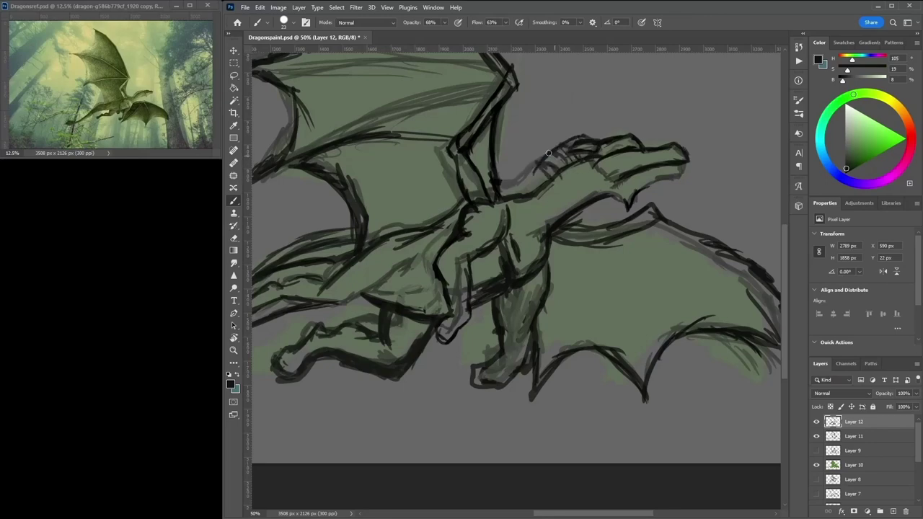
Paint the dragon's dark eye and jaw lines, then add a pale grey-green highlight on the lower jaw.
{"action": "mouse_move", "coordinate": [600, 141]}
{"action": "left_mouse_down"}
{"action": "mouse_move", "coordinate": [628, 167]}
{"action": "mouse_move", "coordinate": [636, 147]}
{"action": "mouse_move", "coordinate": [617, 188]}
{"action": "mouse_move", "coordinate": [632, 147]}
{"action": "mouse_move", "coordinate": [625, 150]}
{"action": "mouse_move", "coordinate": [671, 168]}
{"action": "left_mouse_up"}
{"action": "left_click", "coordinate": [613, 173], "text": "alt"}
{"action": "left_click", "coordinate": [606, 167], "text": "alt"}
{"action": "left_click", "coordinate": [655, 151], "text": "alt"}
{"action": "left_click", "coordinate": [639, 186], "text": "alt"}
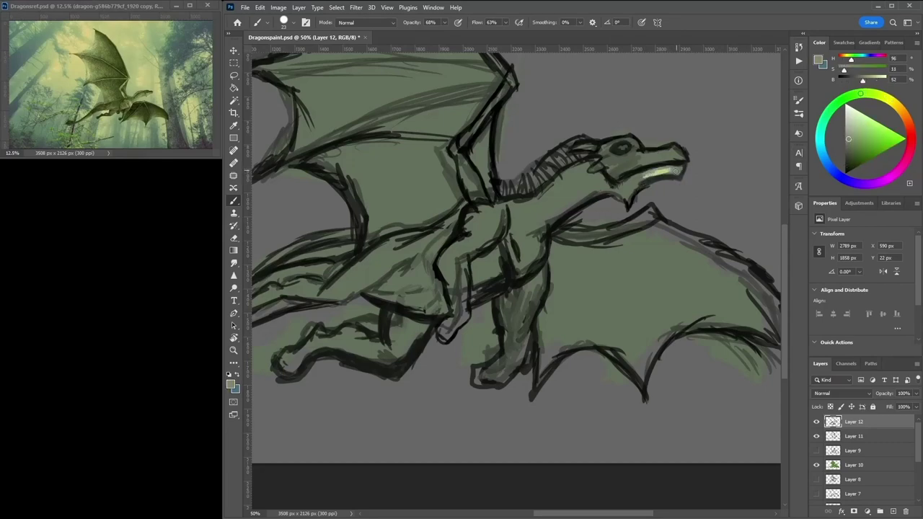
Highlight the chest, body, foreleg and tail in pale grey-green.
{"action": "mouse_move", "coordinate": [538, 237]}
{"action": "left_mouse_down"}
{"action": "mouse_move", "coordinate": [472, 296]}
{"action": "mouse_move", "coordinate": [377, 290]}
{"action": "left_mouse_up"}
{"action": "left_click_drag", "start_coordinate": [438, 272], "coordinate": [632, 223]}
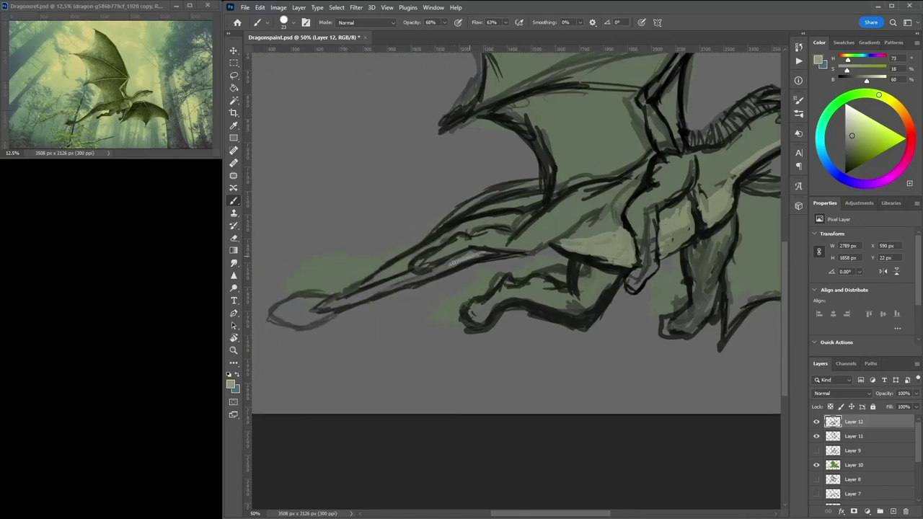
{"action": "left_click_drag", "start_coordinate": [493, 253], "coordinate": [305, 307]}
{"action": "left_click", "coordinate": [306, 307], "text": "alt"}
{"action": "scroll", "coordinate": [517, 278], "scroll_direction": "down", "scroll_amount": 1}
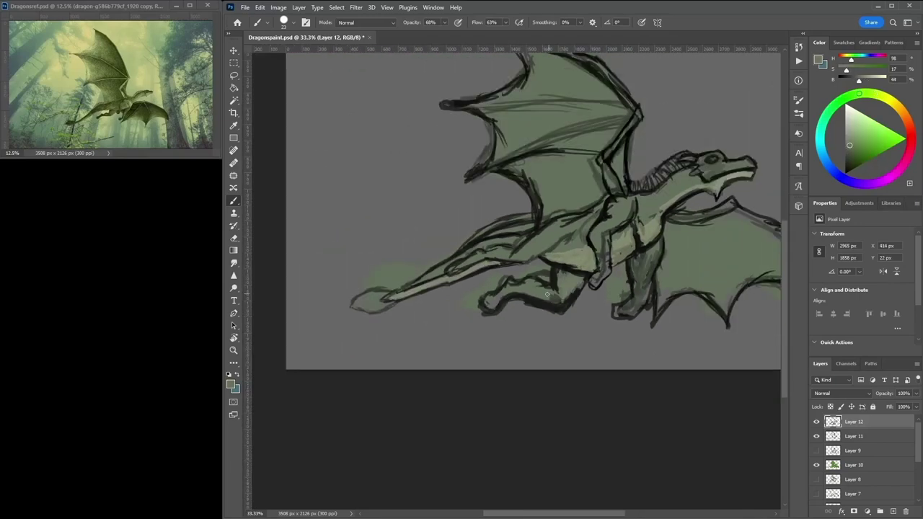
Darken the upper wing edge in near-black and soften it with green-grey shading.
{"action": "left_click", "coordinate": [462, 106], "text": "alt"}
{"action": "left_click_drag", "start_coordinate": [502, 92], "coordinate": [629, 106]}
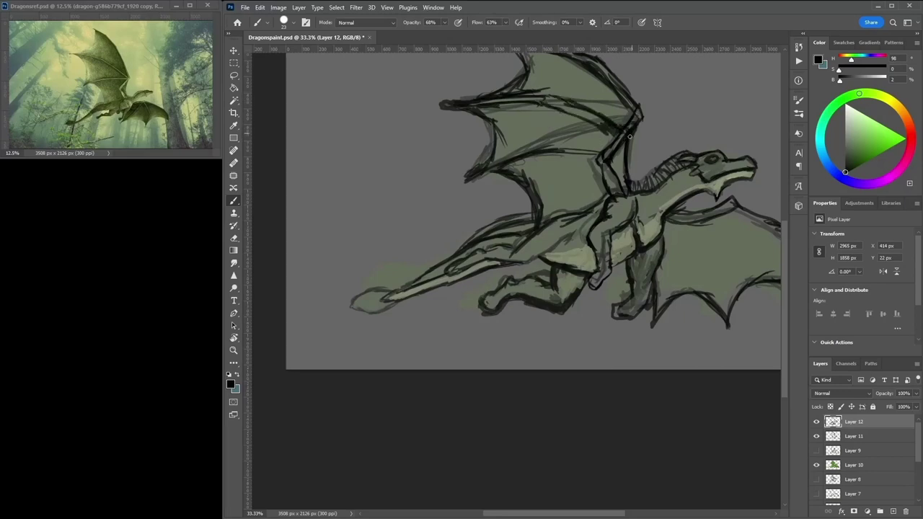
{"action": "left_click", "coordinate": [616, 108], "text": "alt"}
{"action": "mouse_move", "coordinate": [645, 75]}
{"action": "left_mouse_down"}
{"action": "mouse_move", "coordinate": [674, 187]}
{"action": "mouse_move", "coordinate": [646, 213]}
{"action": "mouse_move", "coordinate": [529, 253]}
{"action": "left_mouse_up"}
{"action": "left_click", "coordinate": [648, 217], "text": "alt"}
{"action": "left_click", "coordinate": [602, 228], "text": "alt"}
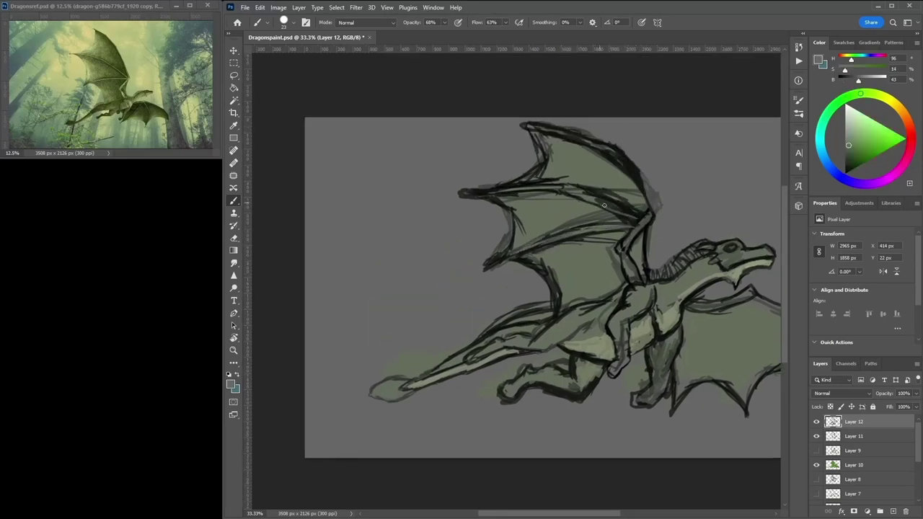
{"action": "left_click_drag", "start_coordinate": [628, 210], "coordinate": [479, 177]}
Add dark spikes, rib strokes and right-edge shading to the lower right wing.
{"action": "left_click", "coordinate": [565, 182], "text": "alt"}
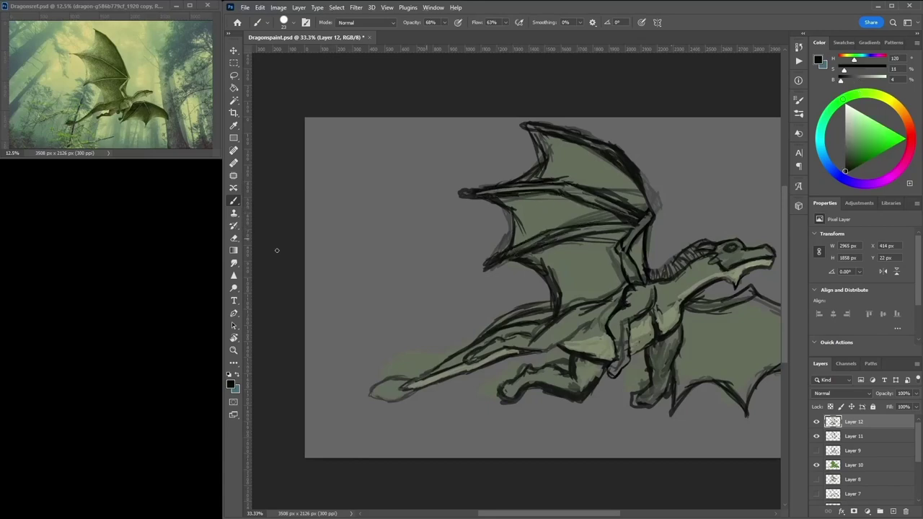
{"action": "left_click", "coordinate": [610, 302], "text": "alt"}
{"action": "mouse_move", "coordinate": [609, 303]}
{"action": "left_mouse_down"}
{"action": "mouse_move", "coordinate": [530, 245]}
{"action": "mouse_move", "coordinate": [459, 243]}
{"action": "left_mouse_up"}
{"action": "left_click_drag", "start_coordinate": [572, 301], "coordinate": [588, 355]}
{"action": "left_click", "coordinate": [555, 289], "text": "alt"}
{"action": "left_click_drag", "start_coordinate": [555, 317], "coordinate": [534, 256]}
{"action": "left_click_drag", "start_coordinate": [598, 245], "coordinate": [680, 314]}
Shade the front leg with a darker tone.
{"action": "left_click", "coordinate": [456, 306], "text": "alt"}
{"action": "mouse_move", "coordinate": [498, 352]}
{"action": "left_mouse_down"}
{"action": "mouse_move", "coordinate": [482, 320]}
{"action": "mouse_move", "coordinate": [504, 296]}
{"action": "left_mouse_up"}
{"action": "key", "text": "e"}
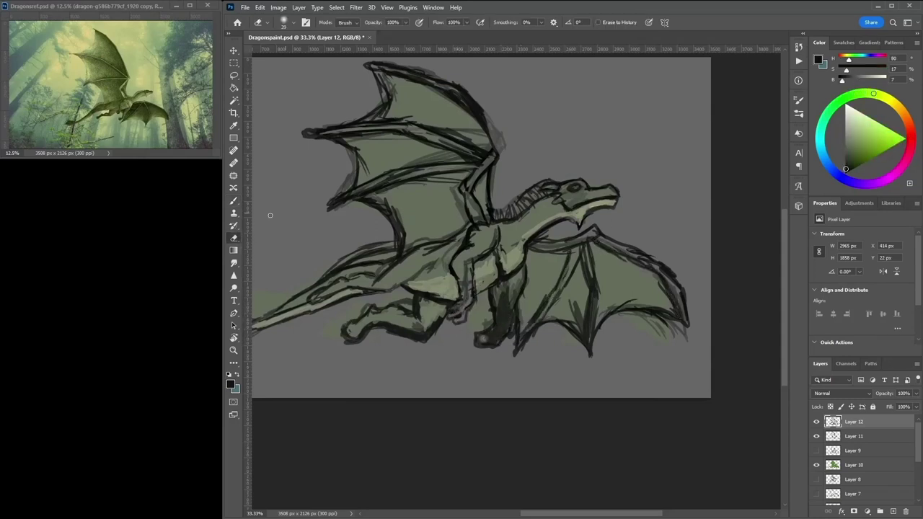
{"action": "left_click", "coordinate": [234, 203]}
{"action": "left_click", "coordinate": [509, 302], "text": "alt"}
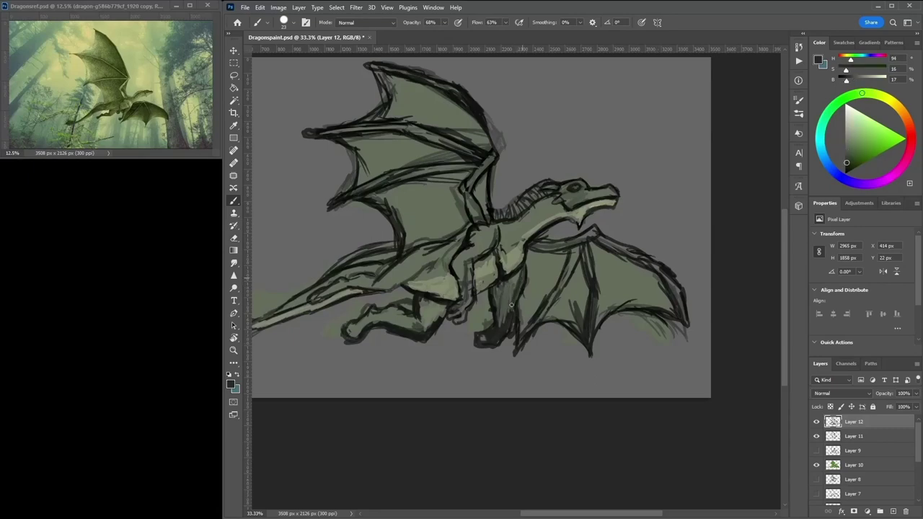
Zoom in on the head and neck and paint a bright green stroke along the neck.
{"action": "left_click", "coordinate": [505, 351], "text": "alt"}
{"action": "key", "text": "ctrl+plus"}
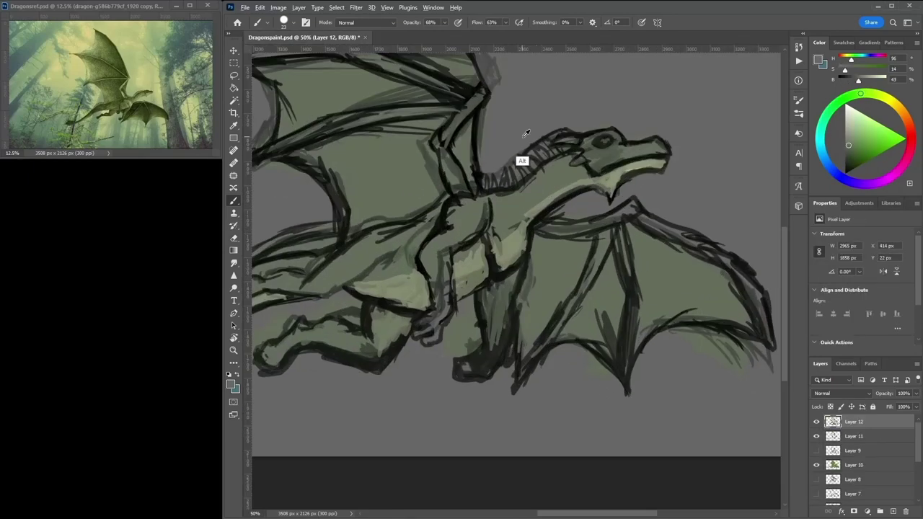
{"action": "key", "text": "ctrl+plus"}
{"action": "right_click", "coordinate": [609, 115]}
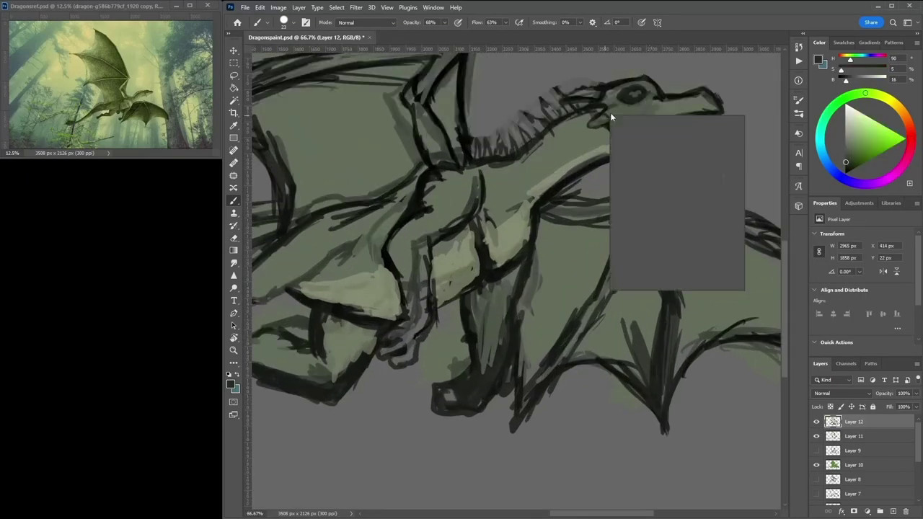
{"action": "key", "text": "Escape"}
{"action": "left_click", "coordinate": [564, 97], "text": "alt"}
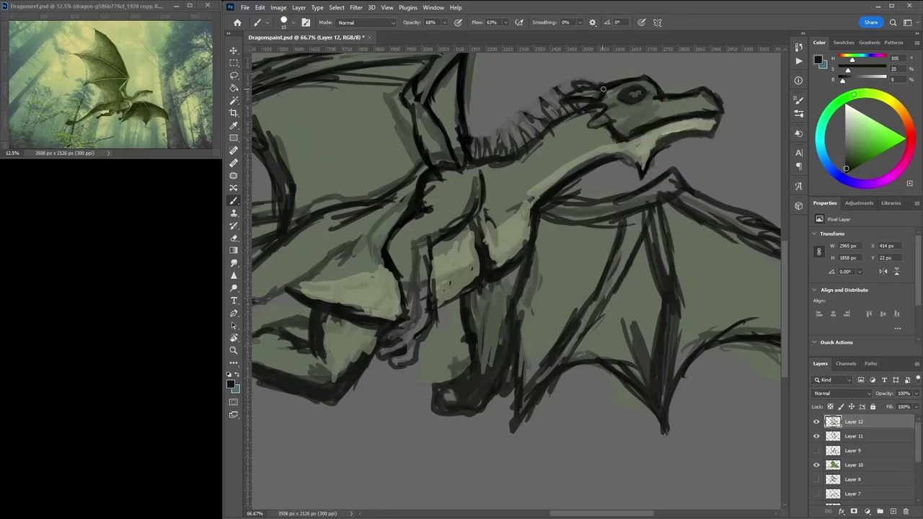
{"action": "left_click", "coordinate": [540, 105], "text": "alt"}
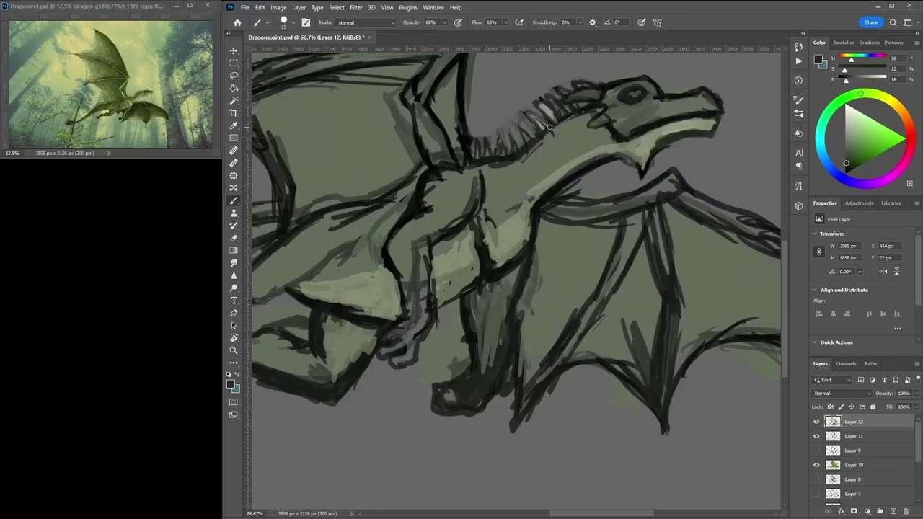
{"action": "left_click", "coordinate": [503, 155], "text": "alt"}
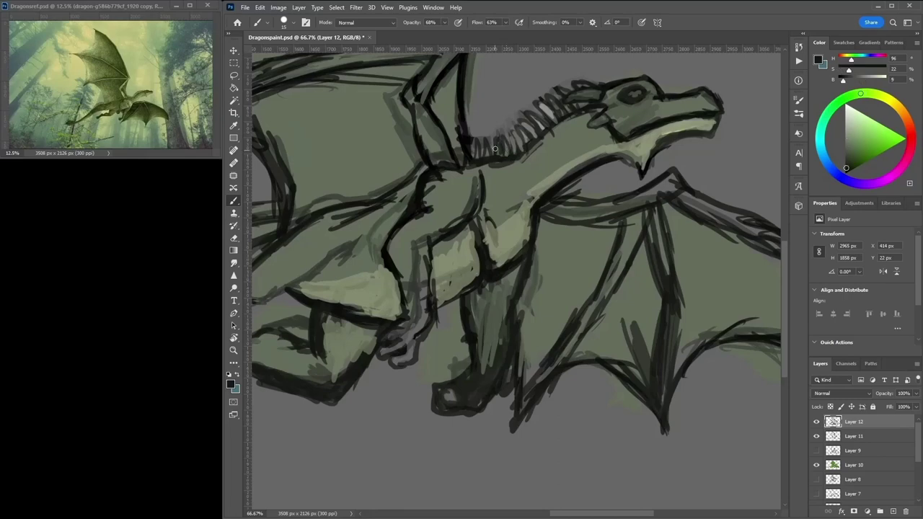
{"action": "left_click", "coordinate": [516, 152], "text": "alt"}
{"action": "right_click", "coordinate": [561, 144], "text": "alt+shift"}
{"action": "left_click_drag", "start_coordinate": [542, 151], "coordinate": [580, 125]}
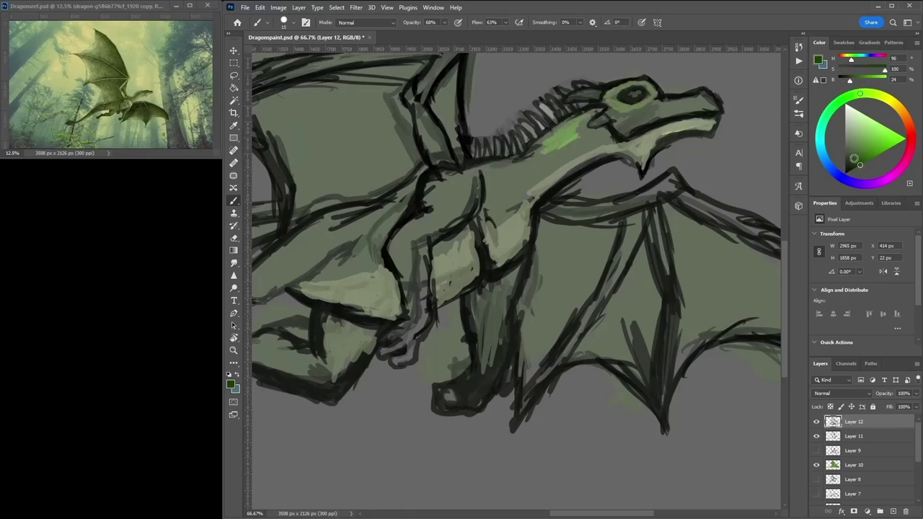
Paint green along the neck, body, front leg and shoulder.
{"action": "left_click", "coordinate": [627, 84], "text": "alt"}
{"action": "left_click", "coordinate": [639, 107], "text": "alt"}
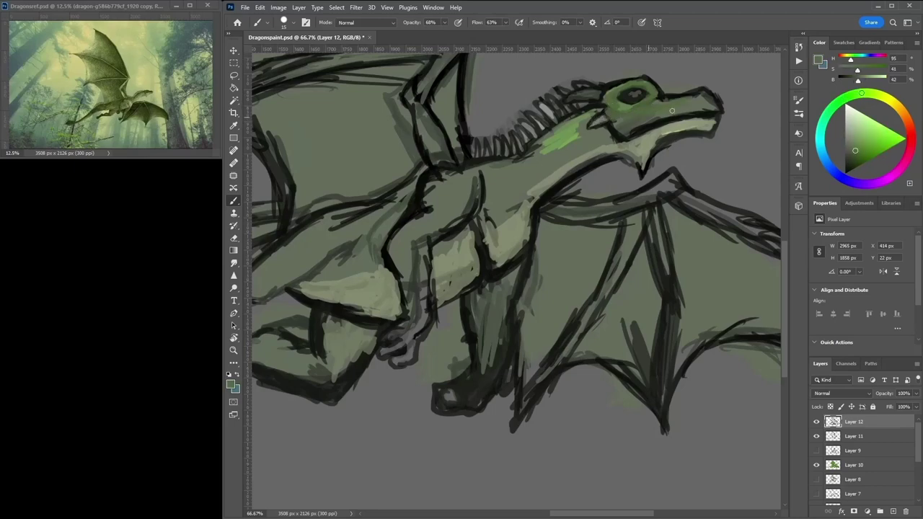
{"action": "left_click", "coordinate": [625, 121], "text": "alt"}
{"action": "left_click", "coordinate": [691, 127], "text": "alt"}
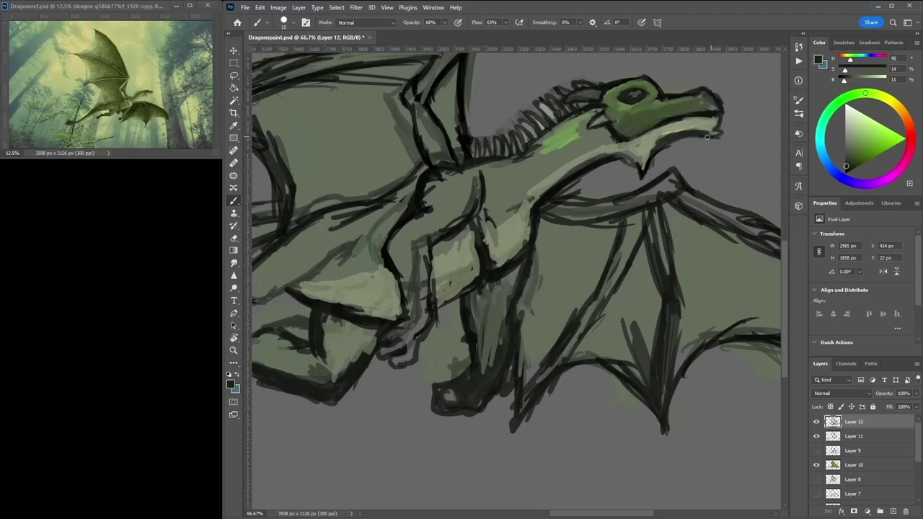
{"action": "left_click", "coordinate": [556, 139], "text": "alt"}
{"action": "mouse_move", "coordinate": [504, 180]}
{"action": "left_mouse_down"}
{"action": "mouse_move", "coordinate": [581, 151]}
{"action": "mouse_move", "coordinate": [464, 191]}
{"action": "mouse_move", "coordinate": [419, 295]}
{"action": "mouse_move", "coordinate": [406, 356]}
{"action": "mouse_move", "coordinate": [443, 220]}
{"action": "mouse_move", "coordinate": [472, 186]}
{"action": "left_mouse_up"}
{"action": "left_click", "coordinate": [496, 210], "text": "alt"}
Outline the belly and shoulder in near-black and redraw the lower wing edge.
{"action": "left_click", "coordinate": [524, 249], "text": "alt"}
{"action": "left_click_drag", "start_coordinate": [484, 241], "coordinate": [518, 187]}
{"action": "left_click", "coordinate": [596, 203], "text": "alt"}
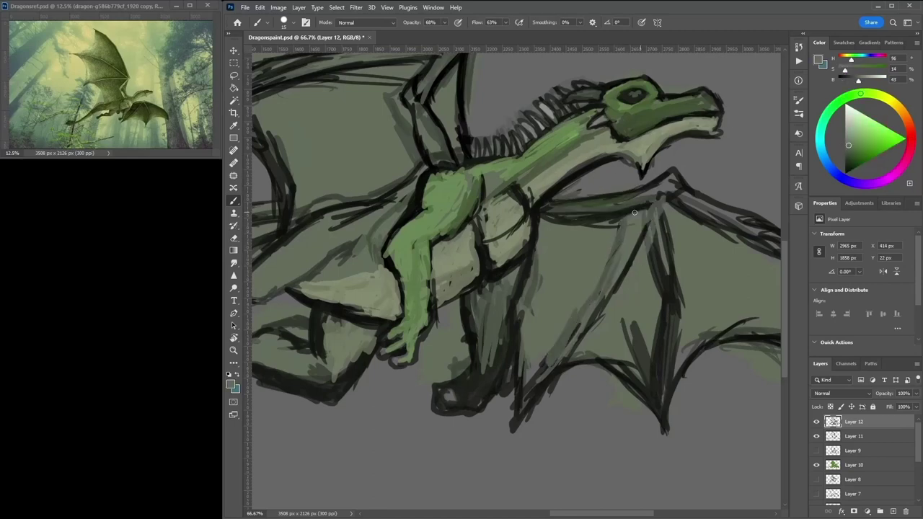
{"action": "left_click", "coordinate": [676, 192], "text": "alt"}
{"action": "left_click_drag", "start_coordinate": [676, 193], "coordinate": [533, 403]}
{"action": "key", "text": "ctrl+z"}
{"action": "left_click", "coordinate": [657, 256], "text": "alt"}
{"action": "left_click_drag", "start_coordinate": [598, 310], "coordinate": [677, 193]}
Paint the lower leg and foot green, with a dark outline and darkened underside.
{"action": "left_click", "coordinate": [426, 281], "text": "alt"}
{"action": "mouse_move", "coordinate": [498, 281]}
{"action": "left_mouse_down"}
{"action": "mouse_move", "coordinate": [508, 310]}
{"action": "mouse_move", "coordinate": [461, 393]}
{"action": "mouse_move", "coordinate": [487, 376]}
{"action": "left_mouse_up"}
{"action": "left_click", "coordinate": [458, 393], "text": "alt"}
{"action": "left_click_drag", "start_coordinate": [448, 405], "coordinate": [457, 396]}
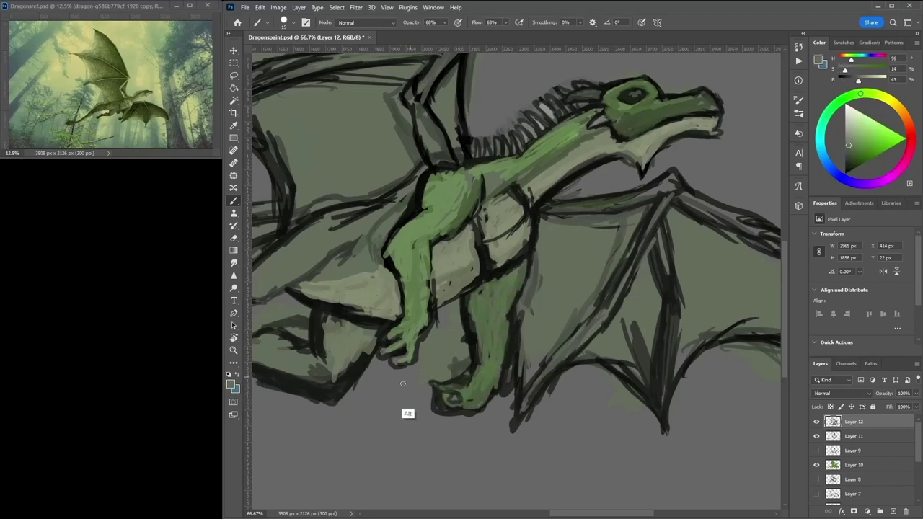
{"action": "left_click", "coordinate": [434, 368], "text": "alt"}
{"action": "left_click", "coordinate": [454, 385], "text": "alt"}
{"action": "left_click_drag", "start_coordinate": [452, 395], "coordinate": [442, 401]}
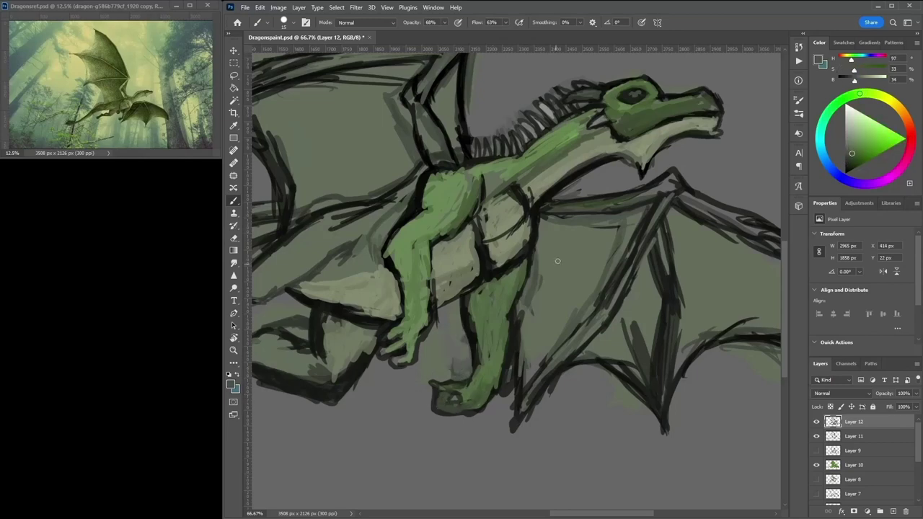
Darken the gap between the arm and leg.
{"action": "left_click", "coordinate": [505, 370], "text": "alt"}
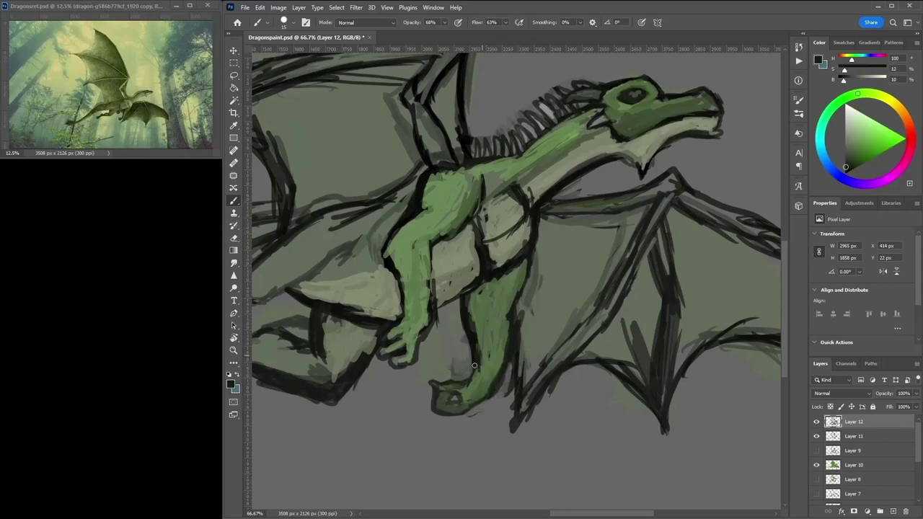
{"action": "mouse_move", "coordinate": [464, 313]}
{"action": "left_mouse_down"}
{"action": "mouse_move", "coordinate": [441, 339]}
{"action": "mouse_move", "coordinate": [438, 328]}
{"action": "left_mouse_up"}
{"action": "left_click", "coordinate": [466, 336], "text": "alt"}
{"action": "left_click", "coordinate": [446, 317], "text": "alt"}
Repaint the lower right wing membrane in grey-green.
{"action": "left_click", "coordinate": [513, 365], "text": "alt"}
{"action": "mouse_move", "coordinate": [513, 368]}
{"action": "left_mouse_down"}
{"action": "mouse_move", "coordinate": [516, 321]}
{"action": "mouse_move", "coordinate": [591, 299]}
{"action": "mouse_move", "coordinate": [506, 426]}
{"action": "mouse_move", "coordinate": [593, 397]}
{"action": "left_mouse_up"}
{"action": "left_click", "coordinate": [513, 424], "text": "alt"}
{"action": "left_click", "coordinate": [593, 398], "text": "alt"}
{"action": "left_click_drag", "start_coordinate": [533, 404], "coordinate": [619, 368]}
{"action": "left_click", "coordinate": [577, 375], "text": "alt"}
{"action": "mouse_move", "coordinate": [555, 382]}
{"action": "left_mouse_down"}
{"action": "mouse_move", "coordinate": [638, 357]}
{"action": "mouse_move", "coordinate": [655, 387]}
{"action": "left_mouse_up"}
Redraw the right wing's finger bones, upper edge and outer edge in near-black.
{"action": "left_click", "coordinate": [680, 237], "text": "alt"}
{"action": "left_click_drag", "start_coordinate": [674, 198], "coordinate": [681, 360]}
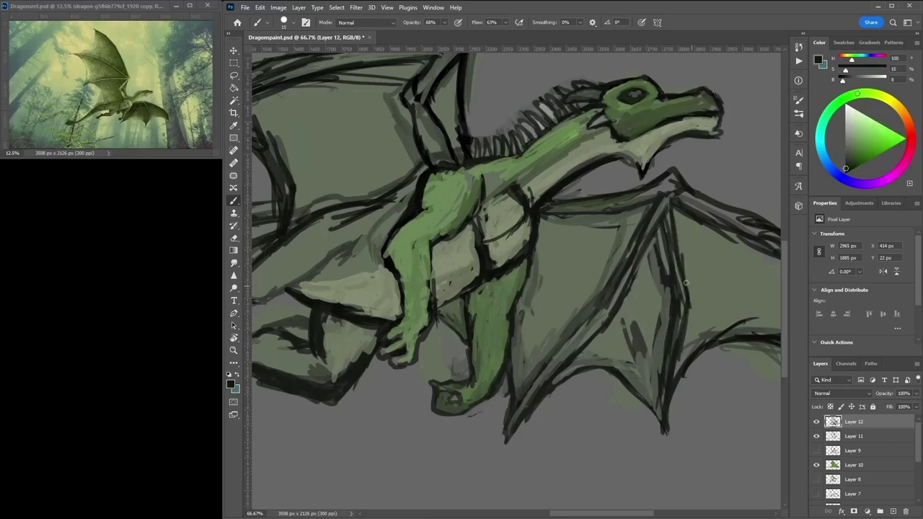
{"action": "mouse_move", "coordinate": [681, 296]}
{"action": "left_mouse_down"}
{"action": "mouse_move", "coordinate": [663, 397]}
{"action": "mouse_move", "coordinate": [663, 215]}
{"action": "mouse_move", "coordinate": [582, 225]}
{"action": "mouse_move", "coordinate": [681, 249]}
{"action": "mouse_move", "coordinate": [700, 266]}
{"action": "left_mouse_up"}
{"action": "left_click", "coordinate": [634, 224], "text": "alt"}
{"action": "mouse_move", "coordinate": [641, 230]}
{"action": "left_mouse_down"}
{"action": "mouse_move", "coordinate": [737, 284]}
{"action": "mouse_move", "coordinate": [764, 357]}
{"action": "left_mouse_up"}
{"action": "left_click", "coordinate": [737, 283], "text": "alt"}
{"action": "mouse_move", "coordinate": [717, 271]}
{"action": "left_mouse_down"}
{"action": "mouse_move", "coordinate": [753, 307]}
{"action": "mouse_move", "coordinate": [774, 375]}
{"action": "left_mouse_up"}
Finish the right wing's outer edge and add light strokes along the upper left wing bone.
{"action": "left_click_drag", "start_coordinate": [667, 231], "coordinate": [766, 353]}
{"action": "left_click_drag", "start_coordinate": [589, 207], "coordinate": [667, 352]}
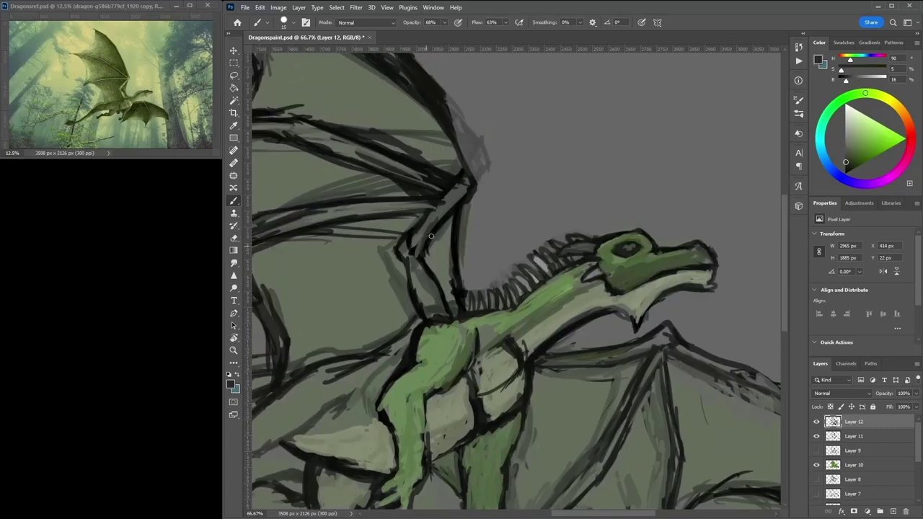
{"action": "left_click", "coordinate": [454, 187], "text": "alt"}
{"action": "mouse_move", "coordinate": [440, 220]}
{"action": "left_mouse_down"}
{"action": "mouse_move", "coordinate": [468, 173]}
{"action": "mouse_move", "coordinate": [449, 130]}
{"action": "mouse_move", "coordinate": [492, 317]}
{"action": "left_mouse_up"}
Darken the upper-left spike edge of the wing in dark grey.
{"action": "left_click", "coordinate": [382, 206], "text": "alt"}
{"action": "left_click", "coordinate": [490, 337], "text": "alt"}
{"action": "mouse_move", "coordinate": [284, 255]}
{"action": "left_mouse_down"}
{"action": "mouse_move", "coordinate": [418, 227]}
{"action": "mouse_move", "coordinate": [360, 277]}
{"action": "left_mouse_up"}
{"action": "left_click", "coordinate": [417, 226], "text": "alt"}
{"action": "left_click_drag", "start_coordinate": [425, 184], "coordinate": [403, 263]}
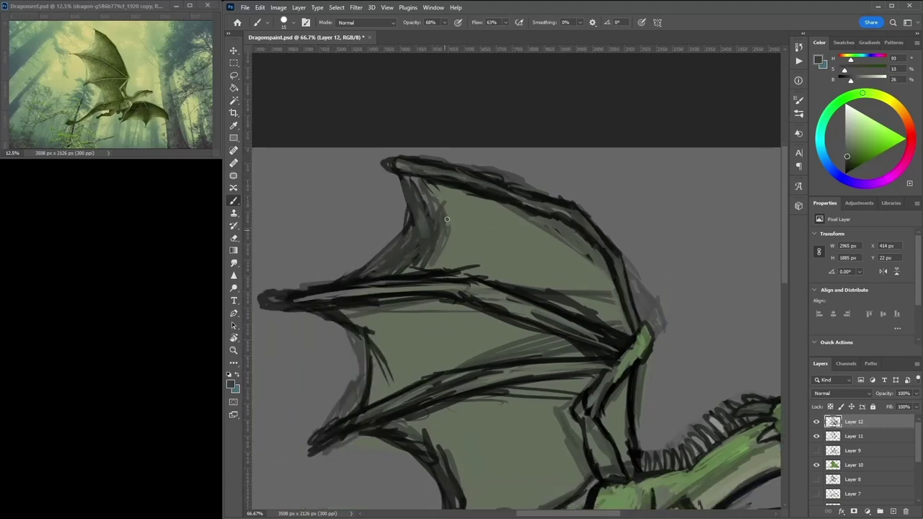
Highlight the wing spike edges and fill the lower spike in light green.
{"action": "left_click", "coordinate": [487, 233], "text": "alt"}
{"action": "left_click_drag", "start_coordinate": [420, 186], "coordinate": [386, 265]}
{"action": "left_click_drag", "start_coordinate": [423, 238], "coordinate": [366, 271]}
{"action": "left_click_drag", "start_coordinate": [375, 321], "coordinate": [364, 350]}
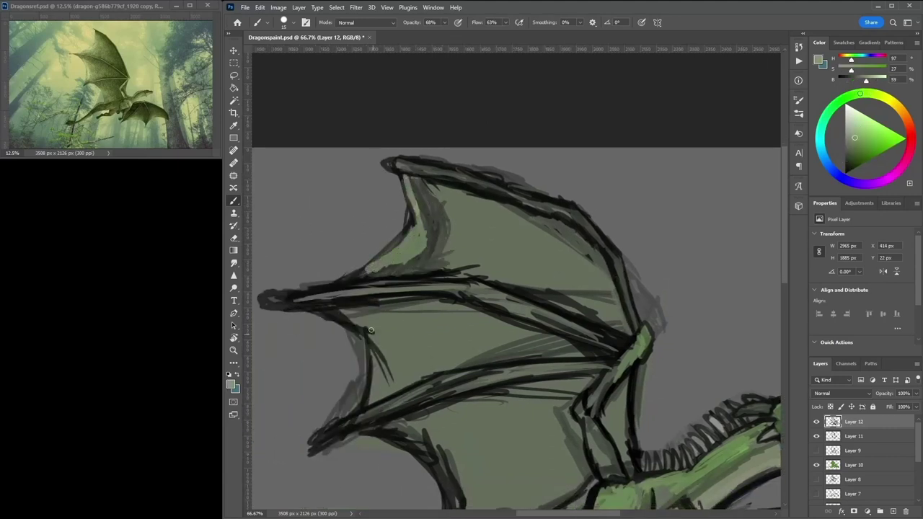
{"action": "left_click_drag", "start_coordinate": [324, 306], "coordinate": [342, 418]}
{"action": "mouse_move", "coordinate": [349, 343]}
{"action": "left_mouse_down"}
{"action": "mouse_move", "coordinate": [338, 396]}
{"action": "mouse_move", "coordinate": [346, 414]}
{"action": "left_mouse_up"}
{"action": "left_click_drag", "start_coordinate": [360, 306], "coordinate": [378, 368]}
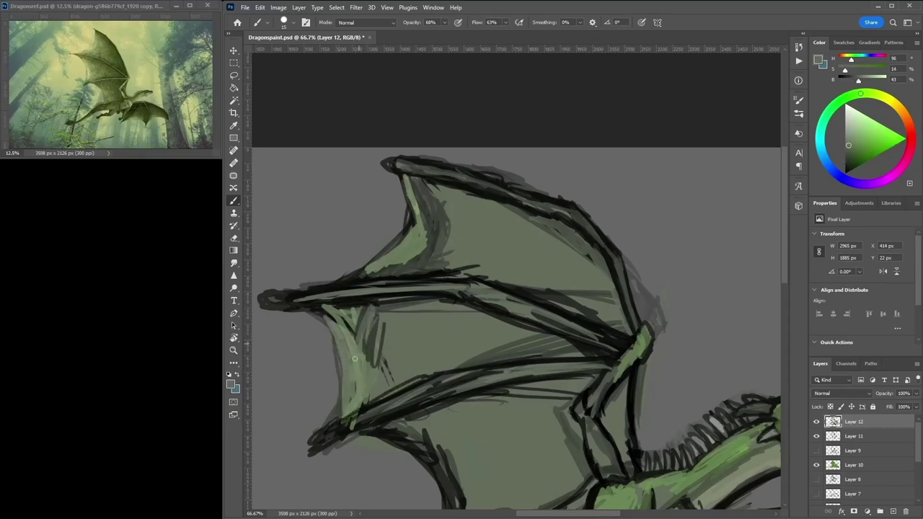
Darken the wing spar toward the joint and add light strokes along the lower spar.
{"action": "left_click", "coordinate": [627, 364], "text": "alt"}
{"action": "left_click", "coordinate": [481, 326], "text": "alt"}
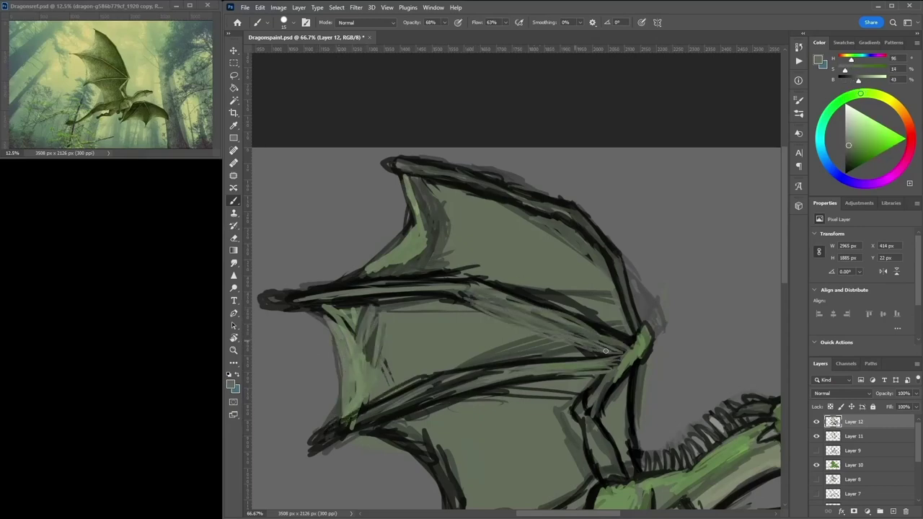
{"action": "left_click_drag", "start_coordinate": [469, 295], "coordinate": [621, 360]}
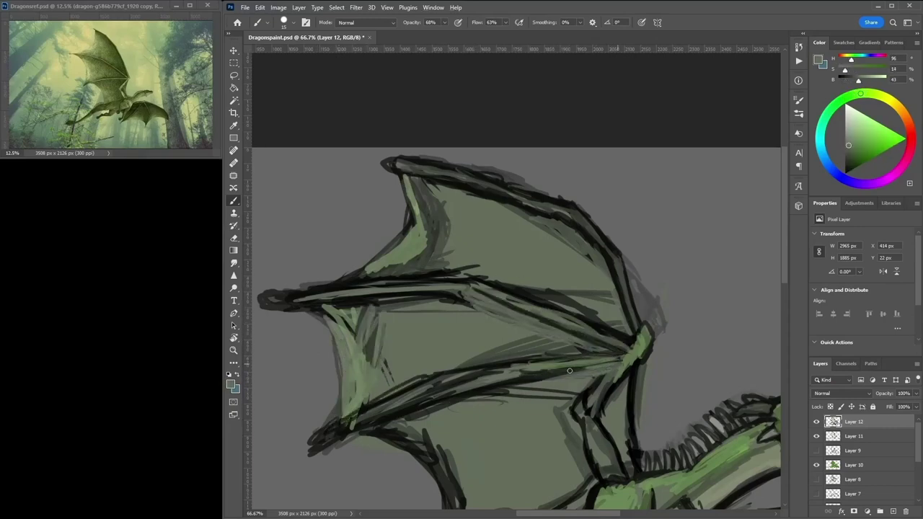
{"action": "left_click", "coordinate": [454, 384], "text": "alt"}
{"action": "left_click", "coordinate": [453, 384], "text": "alt"}
{"action": "left_click_drag", "start_coordinate": [425, 389], "coordinate": [569, 378]}
{"action": "left_click_drag", "start_coordinate": [375, 422], "coordinate": [584, 392]}
{"action": "mouse_move", "coordinate": [446, 403]}
{"action": "left_mouse_down"}
{"action": "mouse_move", "coordinate": [418, 318]}
{"action": "mouse_move", "coordinate": [285, 361]}
{"action": "mouse_move", "coordinate": [497, 285]}
{"action": "left_mouse_up"}
Paint over the stray dark finger-bone strokes with membrane grey-green.
{"action": "left_click", "coordinate": [365, 320], "text": "alt"}
{"action": "left_click", "coordinate": [361, 356], "text": "alt"}
{"action": "left_click", "coordinate": [421, 433], "text": "alt"}
{"action": "mouse_move", "coordinate": [421, 434]}
{"action": "left_mouse_down"}
{"action": "mouse_move", "coordinate": [400, 349]}
{"action": "mouse_move", "coordinate": [414, 461]}
{"action": "left_mouse_up"}
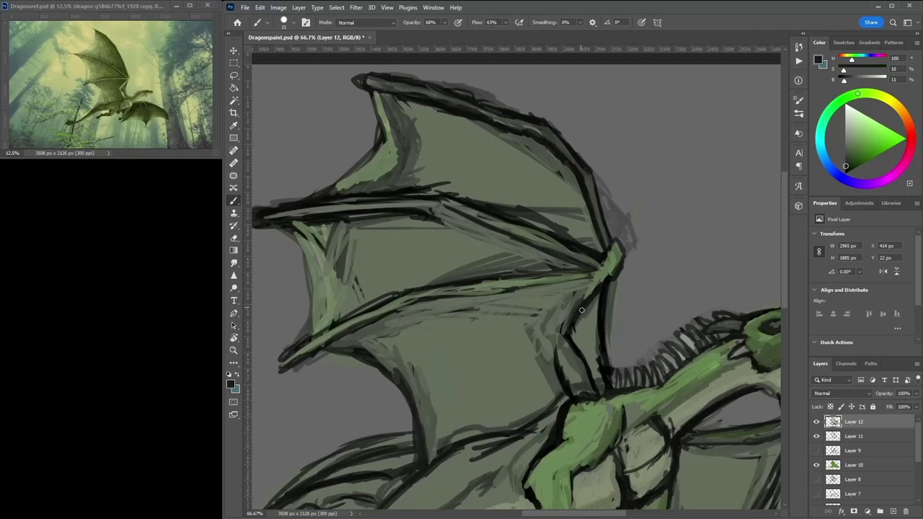
Paint green over the wing-arm bone and brush light green across the wing membrane.
{"action": "left_click", "coordinate": [607, 255], "text": "alt"}
{"action": "left_click_drag", "start_coordinate": [580, 296], "coordinate": [569, 375]}
{"action": "left_click_drag", "start_coordinate": [599, 274], "coordinate": [576, 393]}
{"action": "left_click_drag", "start_coordinate": [577, 306], "coordinate": [559, 393]}
{"action": "scroll", "coordinate": [562, 338], "scroll_direction": "down", "scroll_amount": 5}
{"action": "left_click_drag", "start_coordinate": [519, 288], "coordinate": [462, 343]}
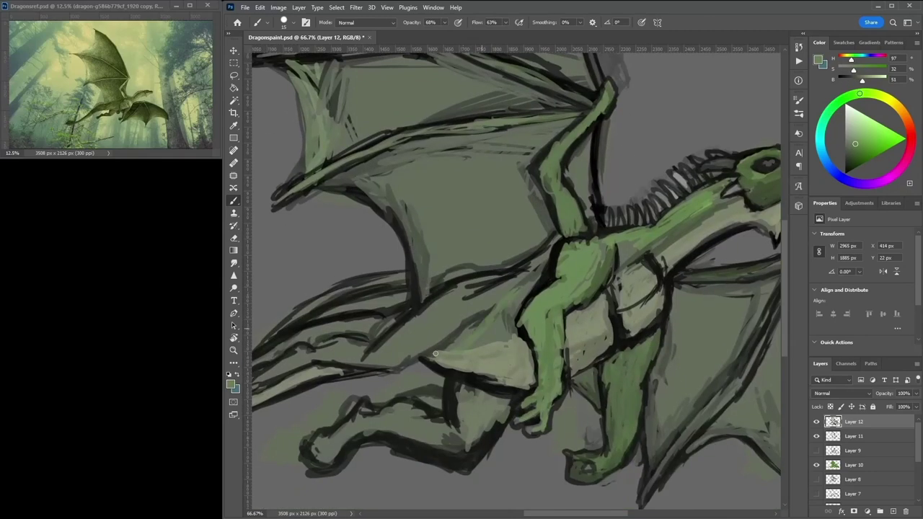
{"action": "left_click", "coordinate": [449, 285], "text": "alt"}
{"action": "left_click", "coordinate": [479, 320], "text": "alt"}
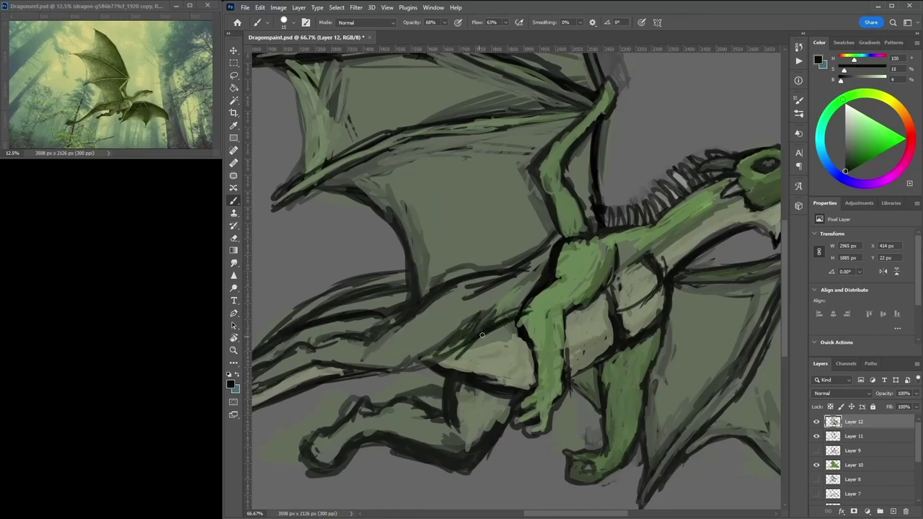
{"action": "left_click", "coordinate": [443, 342], "text": "alt"}
{"action": "mouse_move", "coordinate": [404, 357]}
{"action": "left_mouse_down"}
{"action": "mouse_move", "coordinate": [483, 302]}
{"action": "mouse_move", "coordinate": [473, 326]}
{"action": "left_mouse_up"}
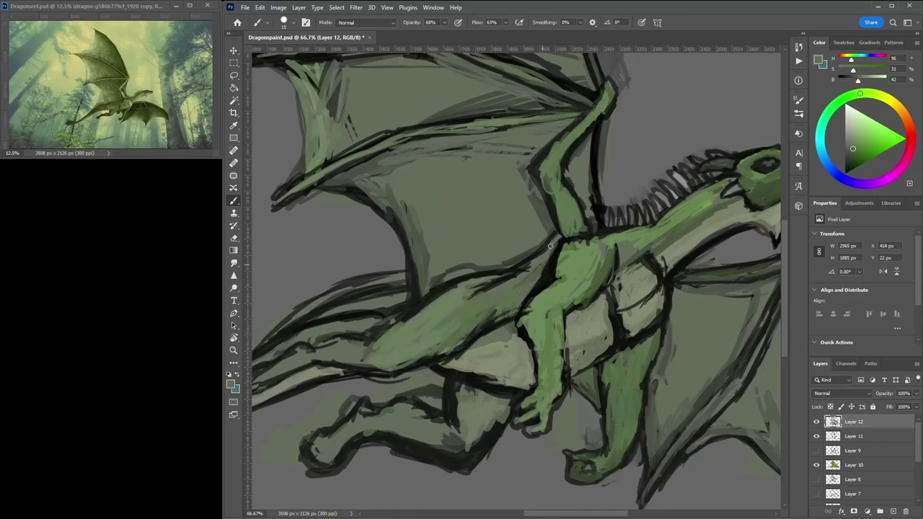
Fill the hind leg with dark green.
{"action": "scroll", "coordinate": [544, 263], "scroll_direction": "down", "scroll_amount": 1}
{"action": "left_click", "coordinate": [432, 332], "text": "alt"}
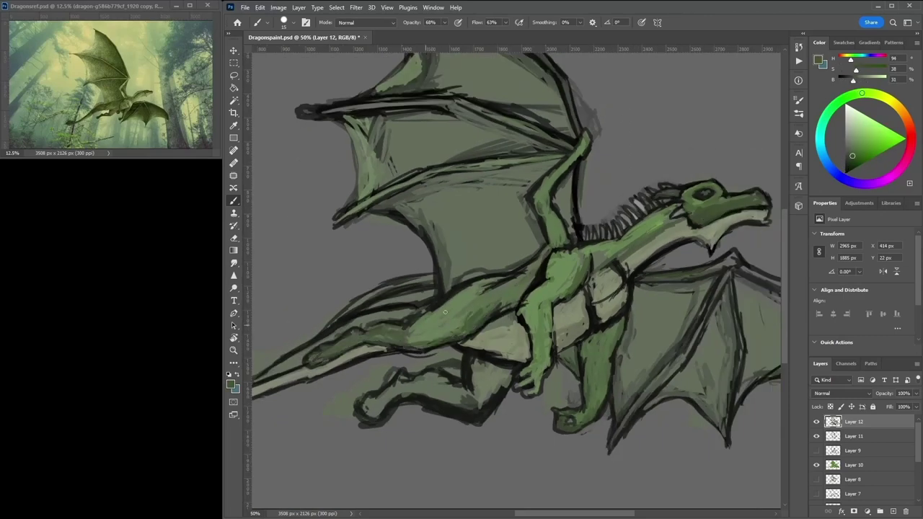
{"action": "mouse_move", "coordinate": [371, 404]}
{"action": "left_mouse_down"}
{"action": "mouse_move", "coordinate": [442, 393]}
{"action": "mouse_move", "coordinate": [454, 376]}
{"action": "left_mouse_up"}
{"action": "left_click", "coordinate": [449, 377], "text": "alt"}
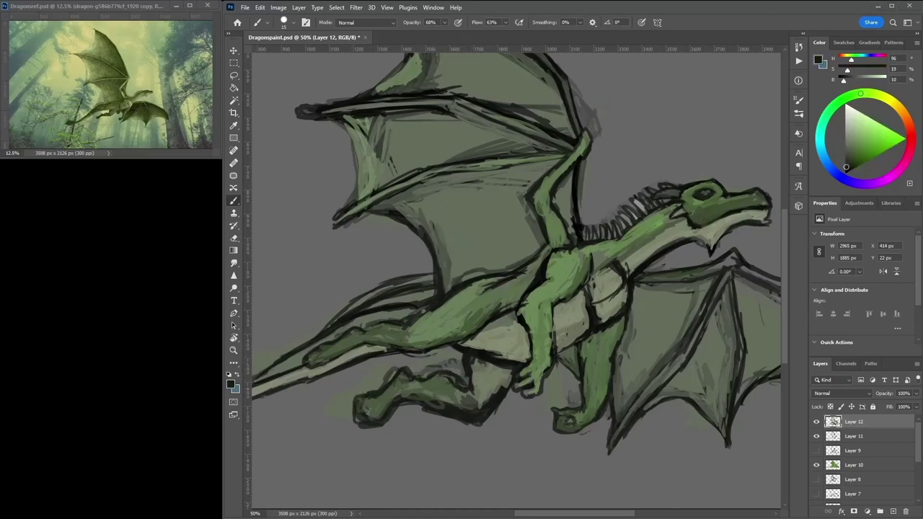
Shade the dragon's head and neck with darker green tones sampled from the body.
{"action": "left_click", "coordinate": [712, 214], "text": "alt"}
{"action": "left_click_drag", "start_coordinate": [701, 208], "coordinate": [756, 200]}
{"action": "left_click_drag", "start_coordinate": [685, 223], "coordinate": [633, 244]}
{"action": "left_click", "coordinate": [667, 216], "text": "alt"}
{"action": "left_click_drag", "start_coordinate": [674, 211], "coordinate": [631, 235]}
{"action": "left_click", "coordinate": [653, 232], "text": "alt"}
Outline the tail tip with dark spikes.
{"action": "left_click_drag", "start_coordinate": [486, 312], "coordinate": [648, 304]}
{"action": "left_click", "coordinate": [559, 297], "text": "alt"}
{"action": "left_click", "coordinate": [595, 287], "text": "alt"}
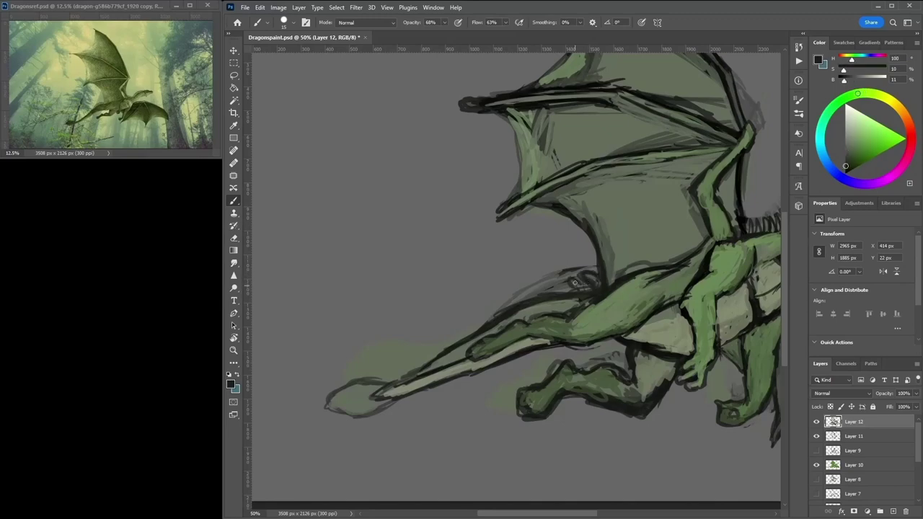
{"action": "left_click", "coordinate": [568, 310], "text": "alt"}
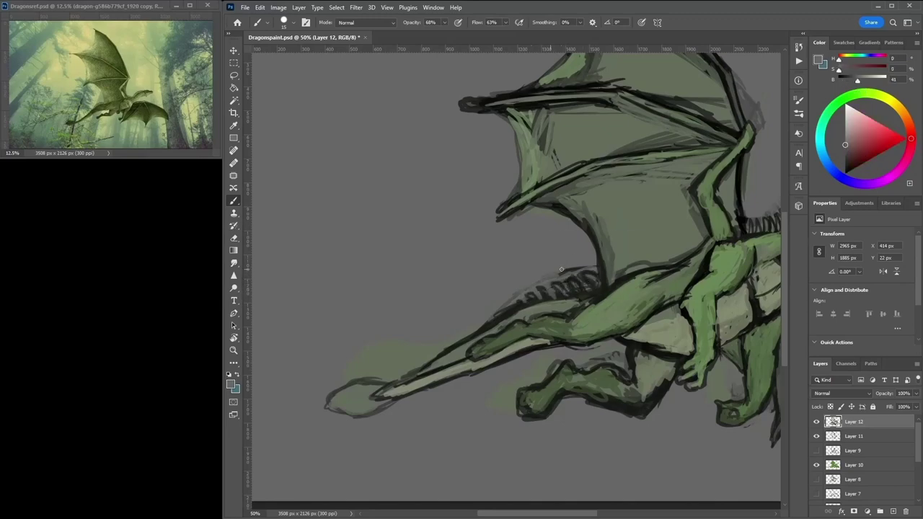
{"action": "left_click", "coordinate": [594, 271], "text": "alt"}
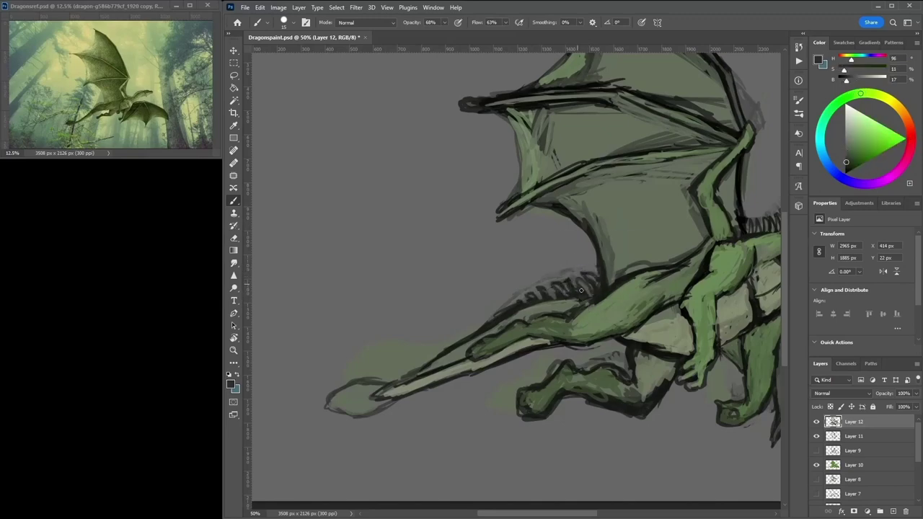
{"action": "mouse_move", "coordinate": [417, 373]}
{"action": "left_mouse_down"}
{"action": "mouse_move", "coordinate": [364, 391]}
{"action": "mouse_move", "coordinate": [332, 415]}
{"action": "mouse_move", "coordinate": [387, 384]}
{"action": "left_mouse_up"}
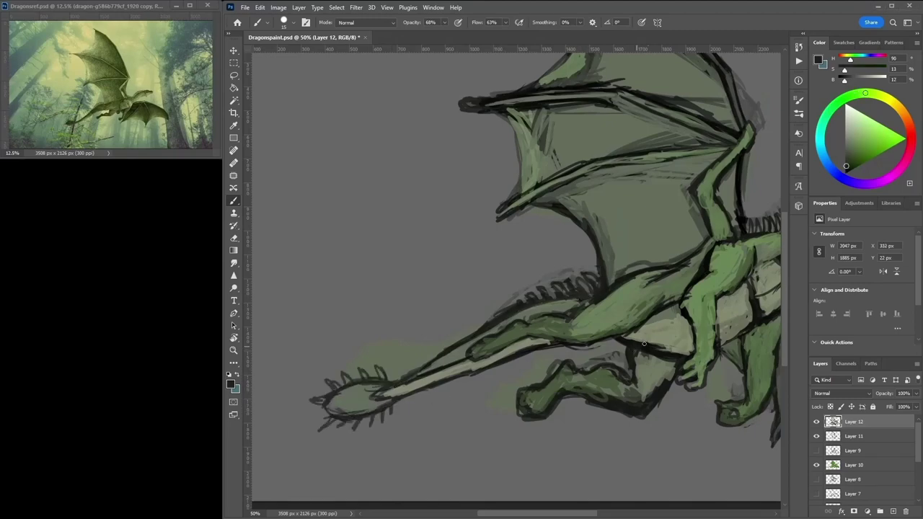
Zoom out, add Layer 13 above Layer 12, and paint dark grey strokes below the belly.
{"action": "scroll", "coordinate": [648, 344], "scroll_direction": "right", "scroll_amount": 5}
{"action": "key", "text": "ctrl+minus"}
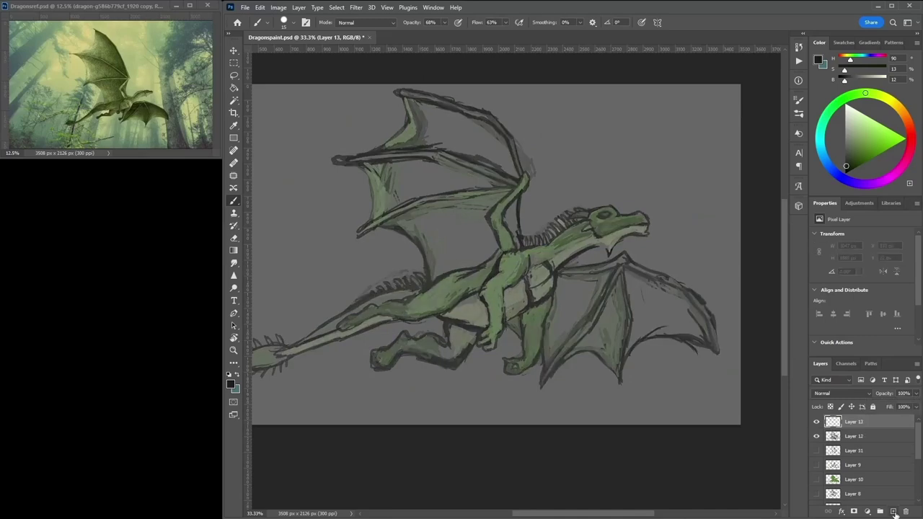
{"action": "left_click", "coordinate": [893, 511]}
{"action": "left_click", "coordinate": [602, 246], "text": "alt"}
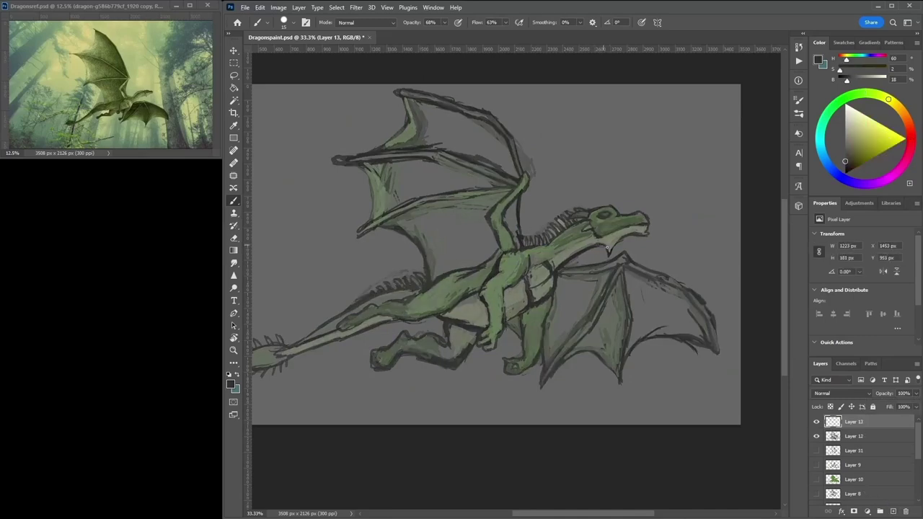
{"action": "left_click", "coordinate": [609, 250], "text": "alt"}
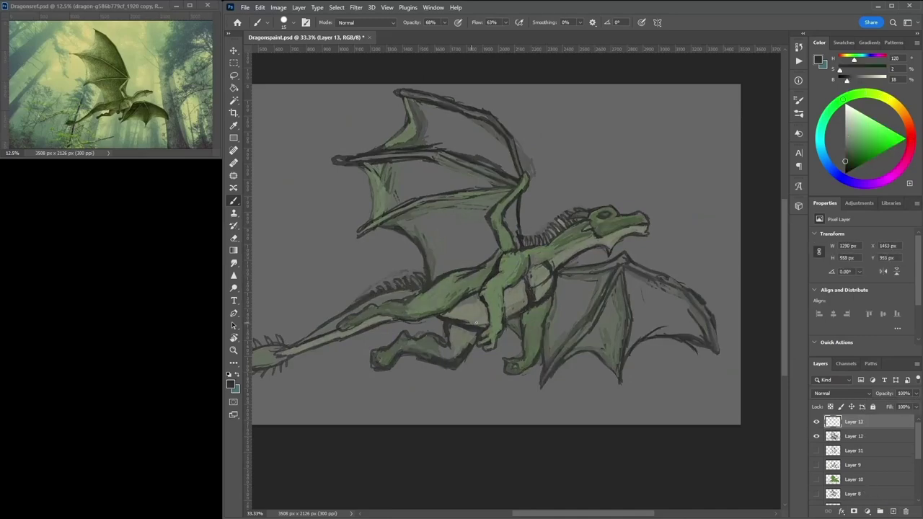
{"action": "left_click_drag", "start_coordinate": [482, 326], "coordinate": [485, 345]}
{"action": "left_click", "coordinate": [553, 300], "text": "alt"}
Shade the left wing membrane beside the body darker, then hatch lighter green across it.
{"action": "left_click", "coordinate": [505, 306], "text": "alt"}
{"action": "left_click", "coordinate": [513, 284], "text": "alt"}
{"action": "left_click", "coordinate": [527, 264], "text": "alt"}
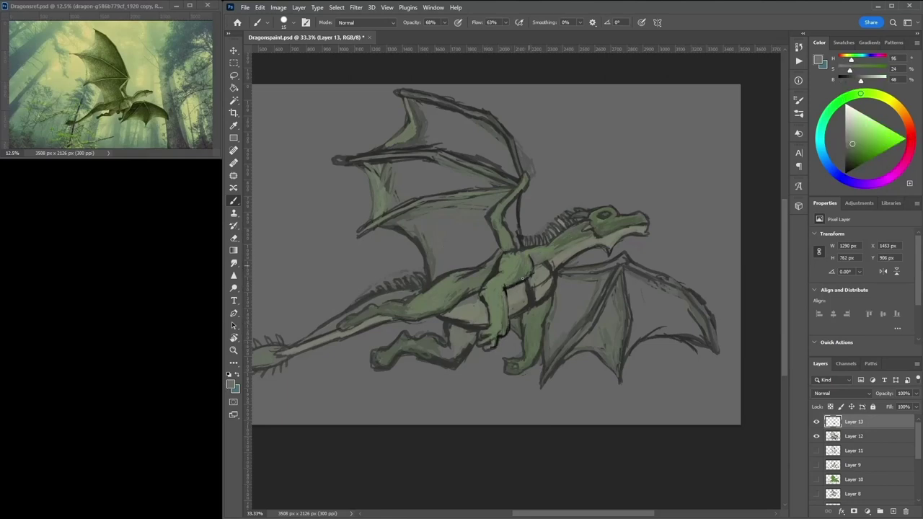
{"action": "left_click", "coordinate": [497, 264], "text": "alt"}
{"action": "left_click", "coordinate": [477, 267], "text": "alt"}
{"action": "left_click_drag", "start_coordinate": [447, 245], "coordinate": [476, 201]}
{"action": "left_click", "coordinate": [448, 253], "text": "alt"}
{"action": "mouse_move", "coordinate": [447, 252]}
{"action": "left_mouse_down"}
{"action": "mouse_move", "coordinate": [404, 225]}
{"action": "mouse_move", "coordinate": [454, 267]}
{"action": "mouse_move", "coordinate": [392, 224]}
{"action": "mouse_move", "coordinate": [465, 245]}
{"action": "left_mouse_up"}
{"action": "mouse_move", "coordinate": [415, 204]}
{"action": "left_mouse_down"}
{"action": "mouse_move", "coordinate": [373, 167]}
{"action": "mouse_move", "coordinate": [388, 161]}
{"action": "left_mouse_up"}
Darken the left wing's upper right edge with black, then soften it with background grey.
{"action": "left_click", "coordinate": [470, 126], "text": "alt"}
{"action": "mouse_move", "coordinate": [517, 171]}
{"action": "left_mouse_down"}
{"action": "mouse_move", "coordinate": [479, 97]}
{"action": "mouse_move", "coordinate": [398, 88]}
{"action": "mouse_move", "coordinate": [521, 113]}
{"action": "mouse_move", "coordinate": [413, 91]}
{"action": "left_mouse_up"}
{"action": "left_click", "coordinate": [501, 144], "text": "alt"}
{"action": "left_click", "coordinate": [460, 85], "text": "alt"}
{"action": "mouse_move", "coordinate": [515, 163]}
{"action": "left_mouse_down"}
{"action": "mouse_move", "coordinate": [474, 103]}
{"action": "mouse_move", "coordinate": [432, 99]}
{"action": "left_mouse_up"}
{"action": "key", "text": "e"}
{"action": "key", "text": "b"}
Shade the right wing membrane dark grey with lighter strokes along its upper edge.
{"action": "left_click", "coordinate": [549, 217], "text": "alt"}
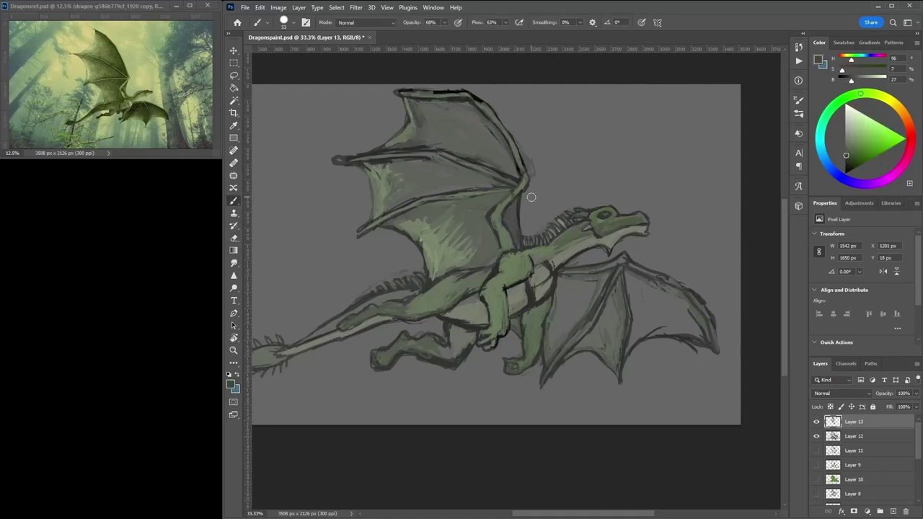
{"action": "left_click_drag", "start_coordinate": [569, 285], "coordinate": [555, 353]}
{"action": "left_click", "coordinate": [577, 295], "text": "alt"}
{"action": "mouse_move", "coordinate": [605, 274]}
{"action": "left_mouse_down"}
{"action": "mouse_move", "coordinate": [556, 353]}
{"action": "mouse_move", "coordinate": [585, 332]}
{"action": "left_mouse_up"}
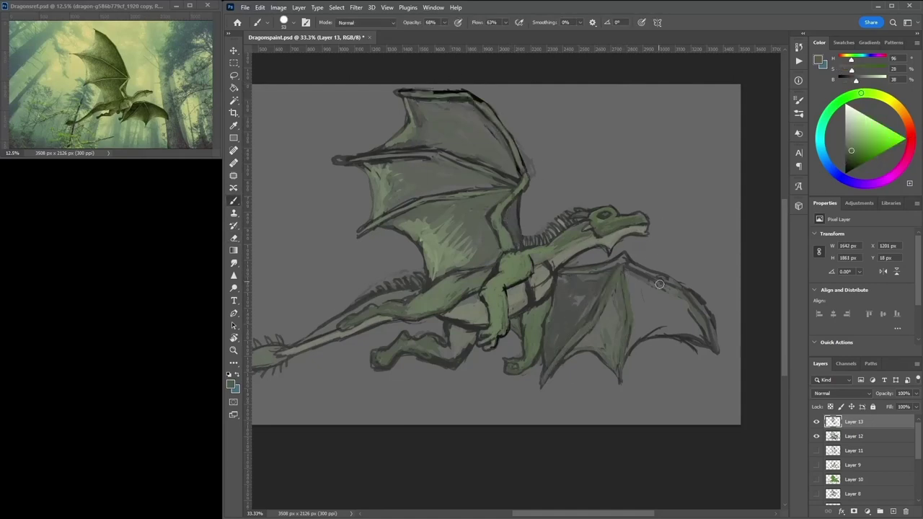
{"action": "left_click_drag", "start_coordinate": [626, 261], "coordinate": [705, 308]}
{"action": "left_click", "coordinate": [596, 272], "text": "alt"}
{"action": "mouse_move", "coordinate": [627, 277]}
{"action": "left_mouse_down"}
{"action": "mouse_move", "coordinate": [634, 338]}
{"action": "mouse_move", "coordinate": [639, 317]}
{"action": "left_mouse_up"}
Zoom in and paint green markings along the tail, body and rear leg, darkening the arm.
{"action": "left_click", "coordinate": [544, 303], "text": "alt"}
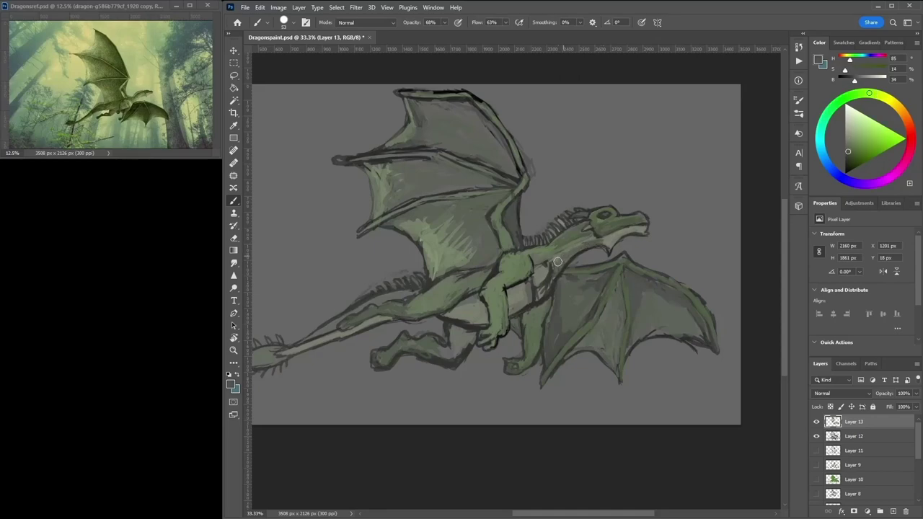
{"action": "left_click", "coordinate": [611, 276], "text": "alt"}
{"action": "left_click", "coordinate": [640, 225], "text": "alt"}
{"action": "key", "text": "ctrl+plus"}
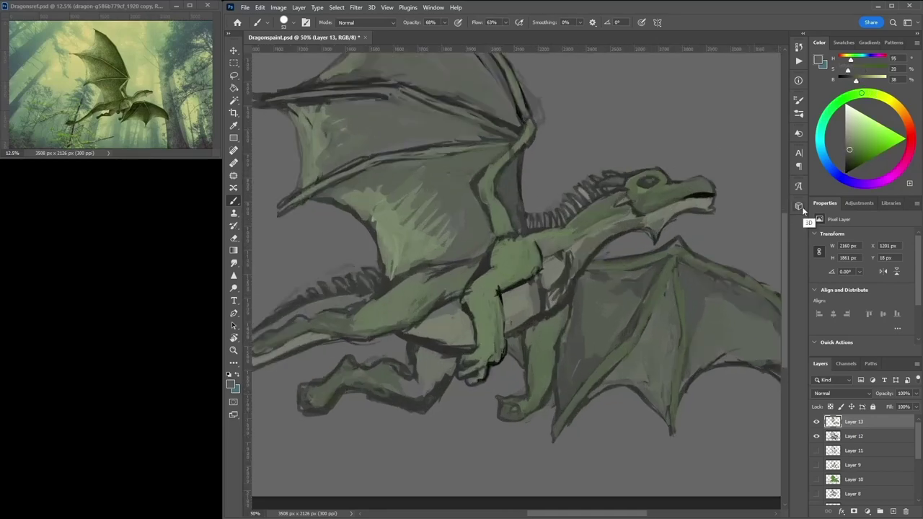
{"action": "mouse_move", "coordinate": [303, 360]}
{"action": "left_mouse_down"}
{"action": "mouse_move", "coordinate": [420, 264]}
{"action": "mouse_move", "coordinate": [364, 278]}
{"action": "mouse_move", "coordinate": [392, 282]}
{"action": "mouse_move", "coordinate": [613, 180]}
{"action": "mouse_move", "coordinate": [508, 216]}
{"action": "mouse_move", "coordinate": [663, 202]}
{"action": "mouse_move", "coordinate": [689, 177]}
{"action": "mouse_move", "coordinate": [504, 220]}
{"action": "mouse_move", "coordinate": [623, 199]}
{"action": "mouse_move", "coordinate": [575, 215]}
{"action": "mouse_move", "coordinate": [688, 169]}
{"action": "mouse_move", "coordinate": [605, 104]}
{"action": "left_mouse_up"}
{"action": "mouse_move", "coordinate": [606, 180]}
{"action": "left_mouse_down"}
{"action": "mouse_move", "coordinate": [548, 209]}
{"action": "mouse_move", "coordinate": [476, 224]}
{"action": "left_mouse_up"}
{"action": "mouse_move", "coordinate": [643, 193]}
{"action": "left_mouse_down"}
{"action": "mouse_move", "coordinate": [665, 169]}
{"action": "mouse_move", "coordinate": [647, 138]}
{"action": "mouse_move", "coordinate": [670, 90]}
{"action": "left_mouse_up"}
Add darker green to the near wing beside the body.
{"action": "scroll", "coordinate": [692, 241], "scroll_direction": "down", "scroll_amount": 2}
{"action": "left_click", "coordinate": [556, 351], "text": "alt"}
{"action": "mouse_move", "coordinate": [568, 353]}
{"action": "left_mouse_down"}
{"action": "mouse_move", "coordinate": [597, 350]}
{"action": "mouse_move", "coordinate": [566, 381]}
{"action": "mouse_move", "coordinate": [590, 343]}
{"action": "left_mouse_up"}
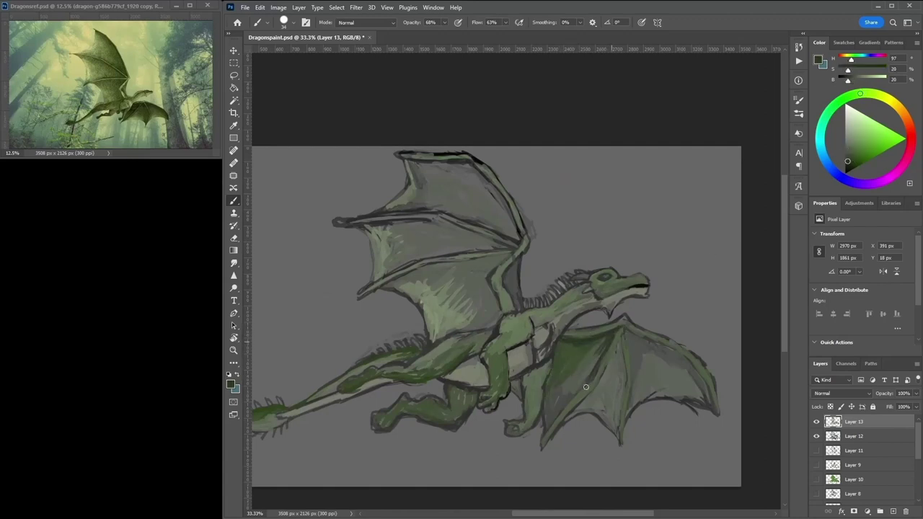
{"action": "left_click", "coordinate": [600, 283], "text": "alt"}
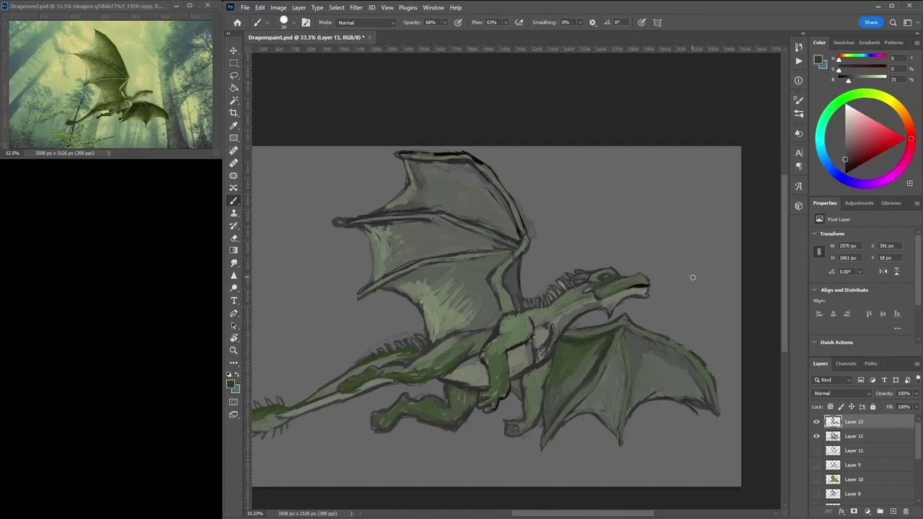
{"action": "left_click", "coordinate": [626, 297], "text": "alt"}
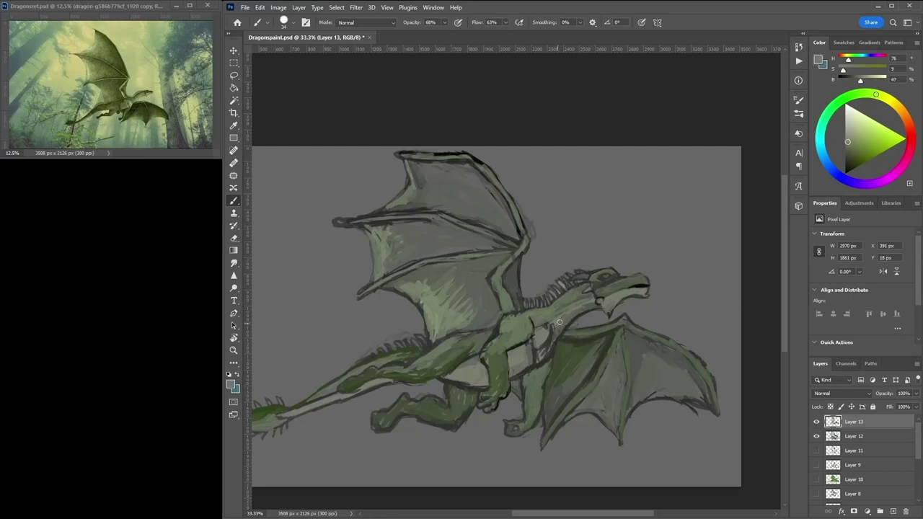
{"action": "left_click", "coordinate": [577, 337], "text": "alt"}
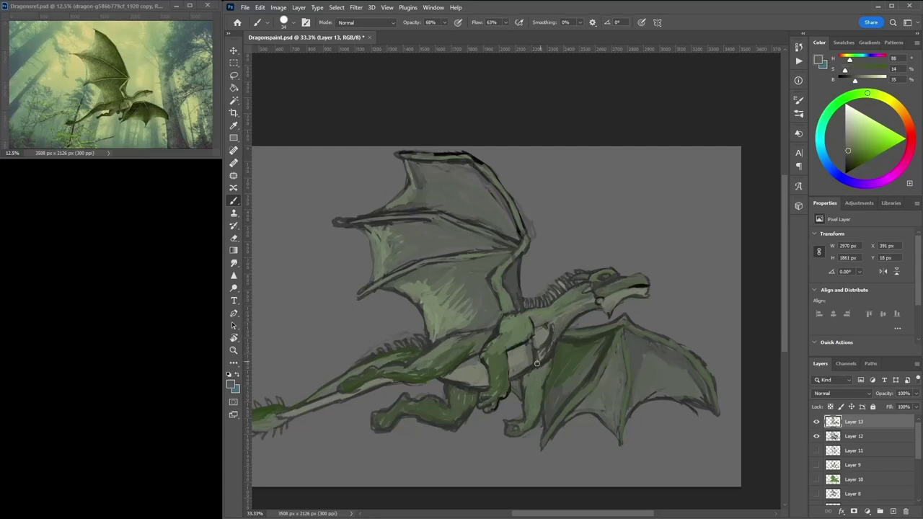
Paint dark strokes and lighter grey-green strokes across the dragon's belly.
{"action": "left_click", "coordinate": [458, 376], "text": "alt"}
{"action": "left_click", "coordinate": [471, 337], "text": "alt"}
{"action": "left_click", "coordinate": [442, 339], "text": "alt"}
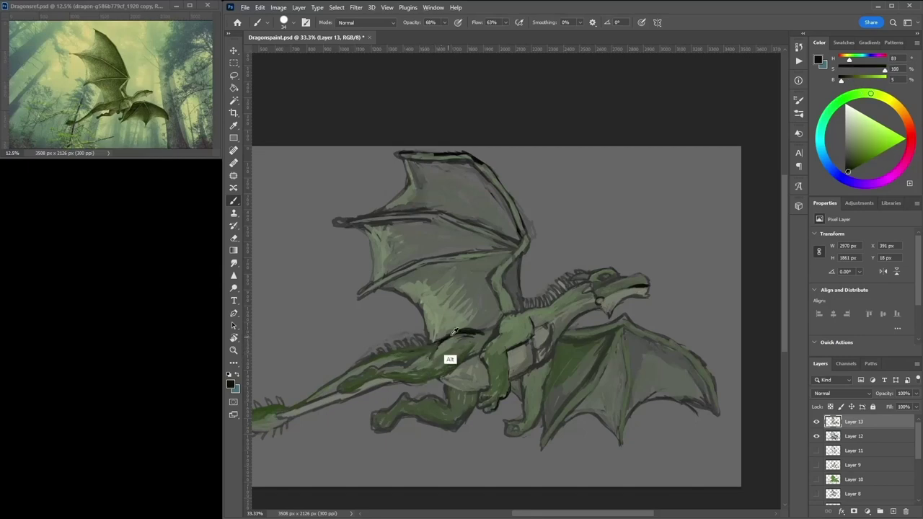
{"action": "left_click_drag", "start_coordinate": [414, 367], "coordinate": [461, 367]}
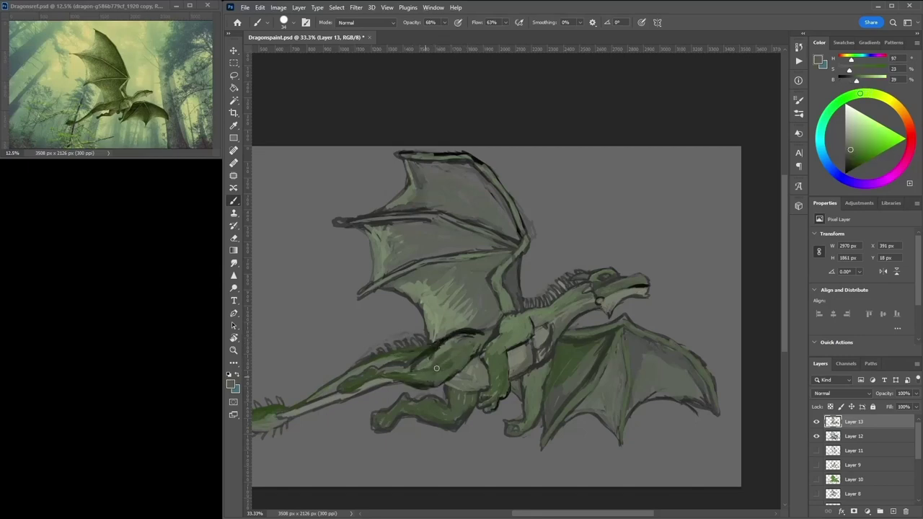
{"action": "left_click", "coordinate": [417, 378], "text": "alt"}
{"action": "left_click", "coordinate": [480, 335], "text": "alt"}
{"action": "mouse_move", "coordinate": [393, 375]}
{"action": "left_mouse_down"}
{"action": "mouse_move", "coordinate": [442, 378]}
{"action": "mouse_move", "coordinate": [480, 335]}
{"action": "mouse_move", "coordinate": [462, 361]}
{"action": "mouse_move", "coordinate": [484, 323]}
{"action": "left_mouse_up"}
{"action": "left_click", "coordinate": [488, 339], "text": "alt"}
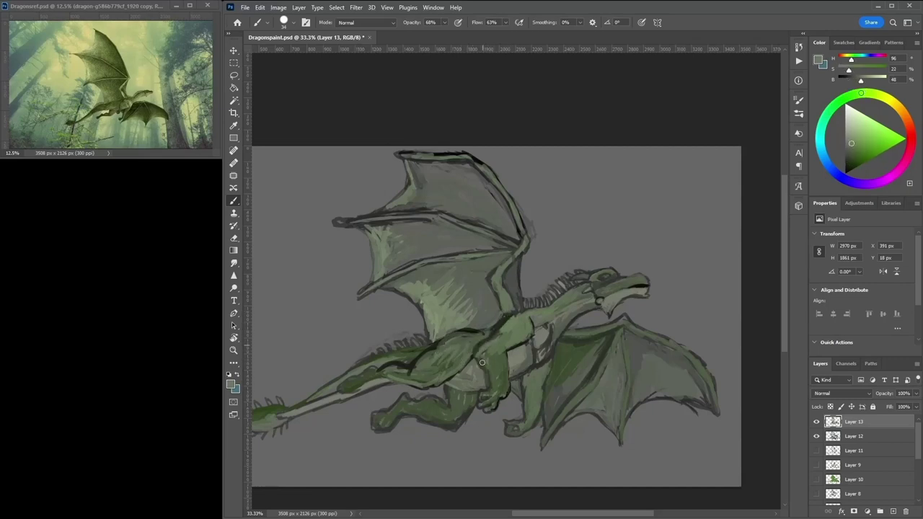
Highlight the upper wing's bone with pale strokes, slightly darkening part of it.
{"action": "left_click", "coordinate": [575, 288], "text": "alt"}
{"action": "left_click", "coordinate": [596, 280], "text": "alt"}
{"action": "left_click", "coordinate": [630, 306], "text": "alt"}
{"action": "mouse_move", "coordinate": [519, 245]}
{"action": "left_mouse_down"}
{"action": "mouse_move", "coordinate": [494, 283]}
{"action": "mouse_move", "coordinate": [493, 307]}
{"action": "mouse_move", "coordinate": [507, 255]}
{"action": "mouse_move", "coordinate": [516, 309]}
{"action": "left_mouse_up"}
{"action": "left_click", "coordinate": [500, 288], "text": "alt"}
{"action": "left_click", "coordinate": [491, 292], "text": "alt"}
{"action": "left_click", "coordinate": [505, 285], "text": "alt"}
{"action": "left_click", "coordinate": [519, 274], "text": "alt"}
{"action": "left_click", "coordinate": [515, 293], "text": "alt"}
{"action": "left_click", "coordinate": [563, 287], "text": "alt"}
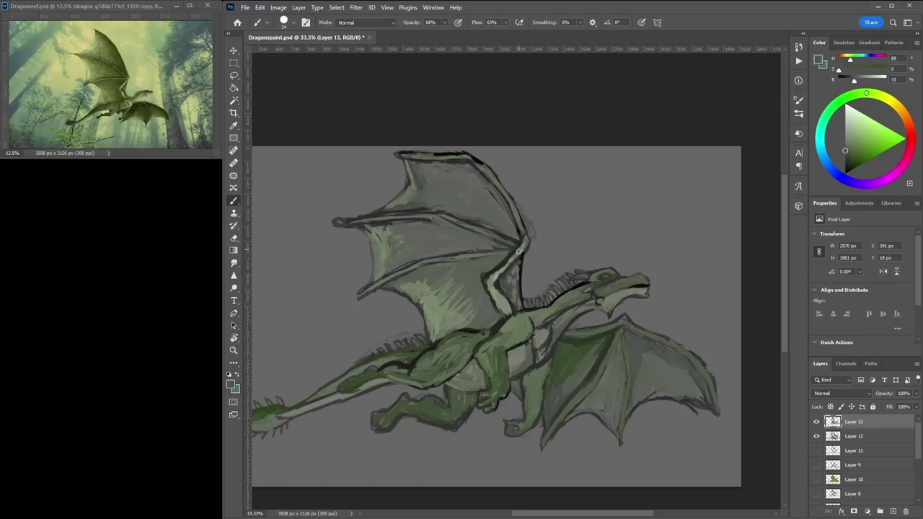
Repaint the upper wing's lower edge and leading edge with dark outline lines.
{"action": "left_click", "coordinate": [517, 216], "text": "alt"}
{"action": "mouse_move", "coordinate": [519, 241]}
{"action": "left_mouse_down"}
{"action": "mouse_move", "coordinate": [414, 220]}
{"action": "mouse_move", "coordinate": [516, 243]}
{"action": "mouse_move", "coordinate": [415, 266]}
{"action": "mouse_move", "coordinate": [353, 297]}
{"action": "left_mouse_up"}
{"action": "left_click", "coordinate": [516, 241], "text": "alt"}
{"action": "left_click", "coordinate": [516, 243], "text": "alt"}
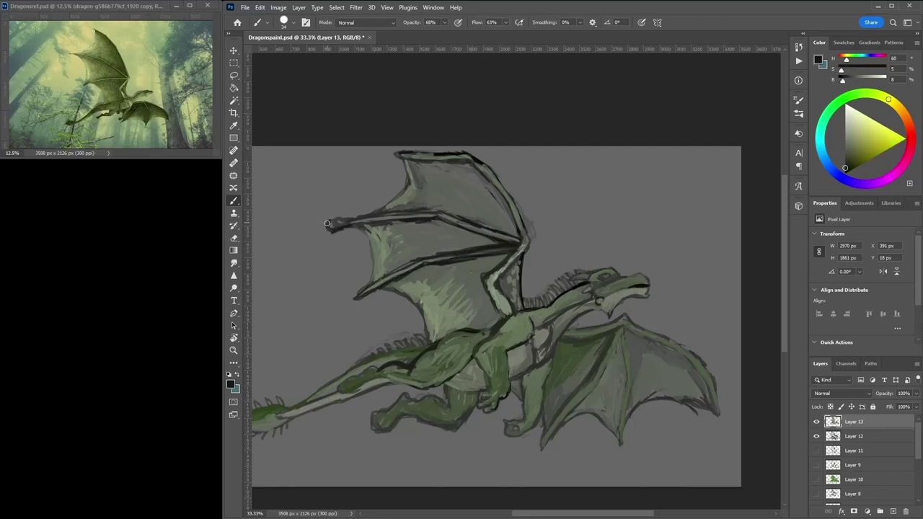
{"action": "left_click_drag", "start_coordinate": [329, 223], "coordinate": [401, 222]}
{"action": "left_click", "coordinate": [517, 217], "text": "alt"}
{"action": "mouse_move", "coordinate": [518, 216]}
{"action": "left_mouse_down"}
{"action": "mouse_move", "coordinate": [441, 215]}
{"action": "mouse_move", "coordinate": [333, 223]}
{"action": "left_mouse_up"}
{"action": "left_click", "coordinate": [403, 219], "text": "alt"}
{"action": "mouse_move", "coordinate": [395, 219]}
{"action": "left_mouse_down"}
{"action": "mouse_move", "coordinate": [418, 217]}
{"action": "mouse_move", "coordinate": [349, 281]}
{"action": "mouse_move", "coordinate": [384, 229]}
{"action": "left_mouse_up"}
{"action": "left_click", "coordinate": [373, 260], "text": "alt"}
Select Layers 12 and 13 and scale the dragon down slightly with Ctrl+T.
{"action": "left_click", "coordinate": [854, 436], "text": "shift"}
{"action": "key", "text": "ctrl+t"}
{"action": "left_click_drag", "start_coordinate": [725, 150], "coordinate": [713, 189]}
{"action": "key", "text": "Return"}
Raise the upper wing's tip and fill it with muted green.
{"action": "left_click", "coordinate": [497, 209], "text": "alt"}
{"action": "mouse_move", "coordinate": [497, 209]}
{"action": "left_mouse_down"}
{"action": "mouse_move", "coordinate": [426, 168]}
{"action": "mouse_move", "coordinate": [412, 216]}
{"action": "left_mouse_up"}
{"action": "left_click", "coordinate": [414, 180], "text": "alt"}
{"action": "mouse_move", "coordinate": [410, 173]}
{"action": "left_mouse_down"}
{"action": "mouse_move", "coordinate": [420, 220]}
{"action": "mouse_move", "coordinate": [441, 189]}
{"action": "left_mouse_up"}
{"action": "left_click", "coordinate": [462, 216], "text": "alt"}
{"action": "mouse_move", "coordinate": [395, 160]}
{"action": "left_mouse_down"}
{"action": "mouse_move", "coordinate": [436, 181]}
{"action": "mouse_move", "coordinate": [473, 185]}
{"action": "mouse_move", "coordinate": [530, 273]}
{"action": "mouse_move", "coordinate": [521, 249]}
{"action": "left_mouse_up"}
Outline the upper wing's leading edge in near-black and cover stray dark marks.
{"action": "left_click", "coordinate": [437, 181], "text": "alt"}
{"action": "left_click", "coordinate": [521, 226], "text": "alt"}
{"action": "left_click", "coordinate": [505, 216], "text": "alt"}
{"action": "left_click_drag", "start_coordinate": [456, 177], "coordinate": [529, 268]}
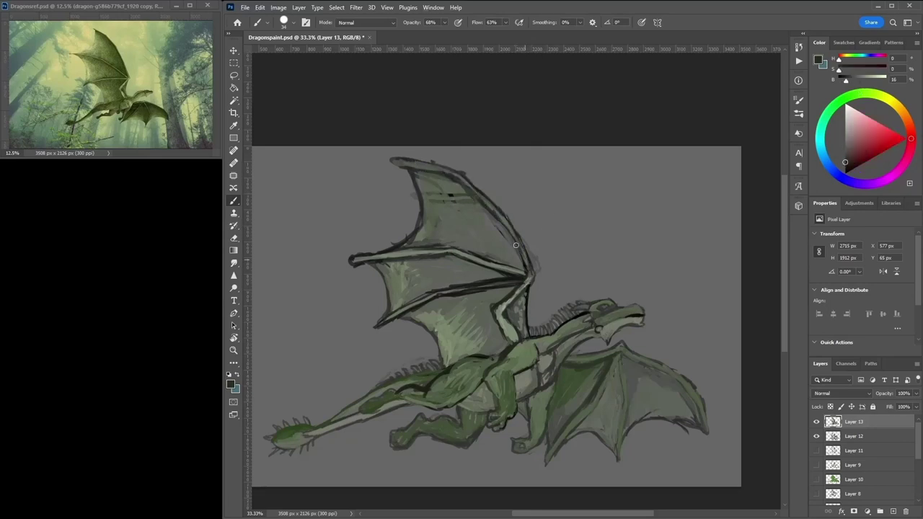
{"action": "left_click", "coordinate": [433, 217], "text": "alt"}
{"action": "mouse_move", "coordinate": [415, 173]}
{"action": "left_mouse_down"}
{"action": "mouse_move", "coordinate": [441, 211]}
{"action": "mouse_move", "coordinate": [472, 227]}
{"action": "left_mouse_up"}
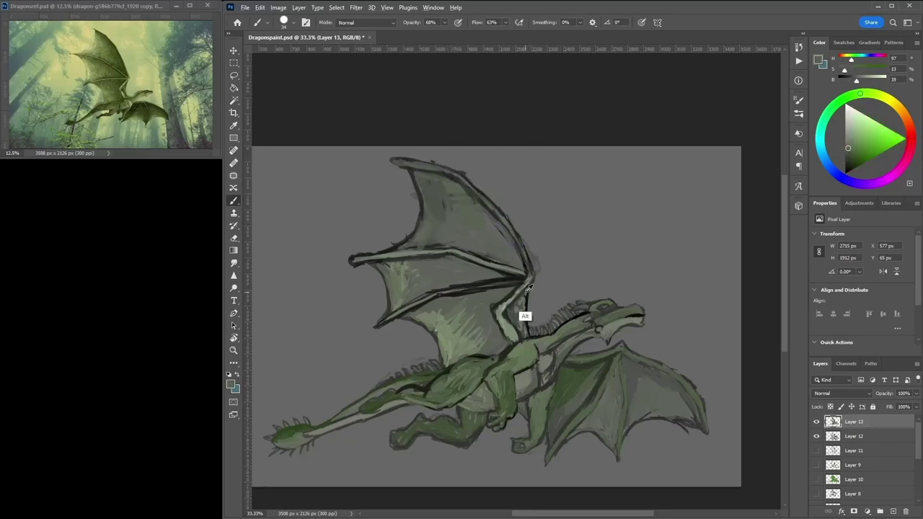
Lighten the upper wing membrane and repaint its lower-left edge darker.
{"action": "left_click", "coordinate": [528, 281], "text": "alt"}
{"action": "mouse_move", "coordinate": [403, 203]}
{"action": "left_mouse_down"}
{"action": "mouse_move", "coordinate": [428, 247]}
{"action": "mouse_move", "coordinate": [395, 303]}
{"action": "left_mouse_up"}
{"action": "left_click", "coordinate": [382, 288], "text": "alt"}
{"action": "mouse_move", "coordinate": [380, 259]}
{"action": "left_mouse_down"}
{"action": "mouse_move", "coordinate": [382, 335]}
{"action": "mouse_move", "coordinate": [411, 319]}
{"action": "mouse_move", "coordinate": [388, 291]}
{"action": "mouse_move", "coordinate": [382, 333]}
{"action": "mouse_move", "coordinate": [370, 269]}
{"action": "left_mouse_up"}
{"action": "left_click", "coordinate": [381, 333], "text": "alt"}
{"action": "left_click", "coordinate": [382, 331], "text": "alt"}
{"action": "left_click", "coordinate": [386, 310], "text": "alt"}
{"action": "mouse_move", "coordinate": [389, 324]}
{"action": "left_mouse_down"}
{"action": "mouse_move", "coordinate": [376, 263]}
{"action": "mouse_move", "coordinate": [443, 296]}
{"action": "left_mouse_up"}
{"action": "left_click", "coordinate": [386, 328], "text": "alt"}
Sample muted, pale and dark greens from the body, head, neck and tail outline.
{"action": "left_click", "coordinate": [447, 357], "text": "alt"}
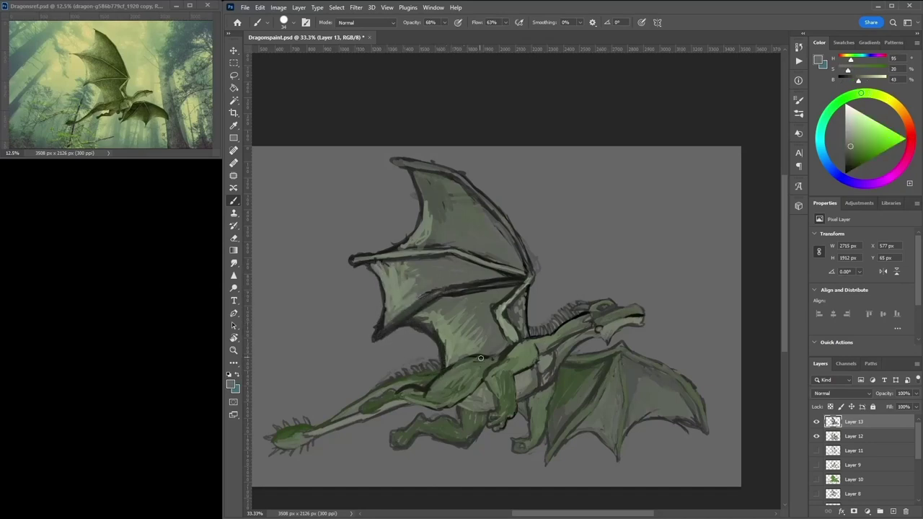
{"action": "left_click", "coordinate": [619, 316], "text": "alt"}
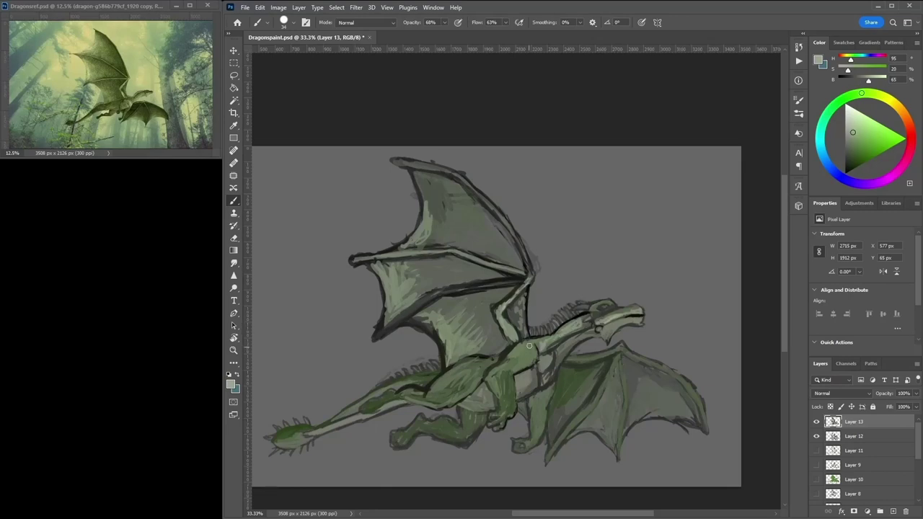
{"action": "left_click", "coordinate": [572, 347], "text": "alt"}
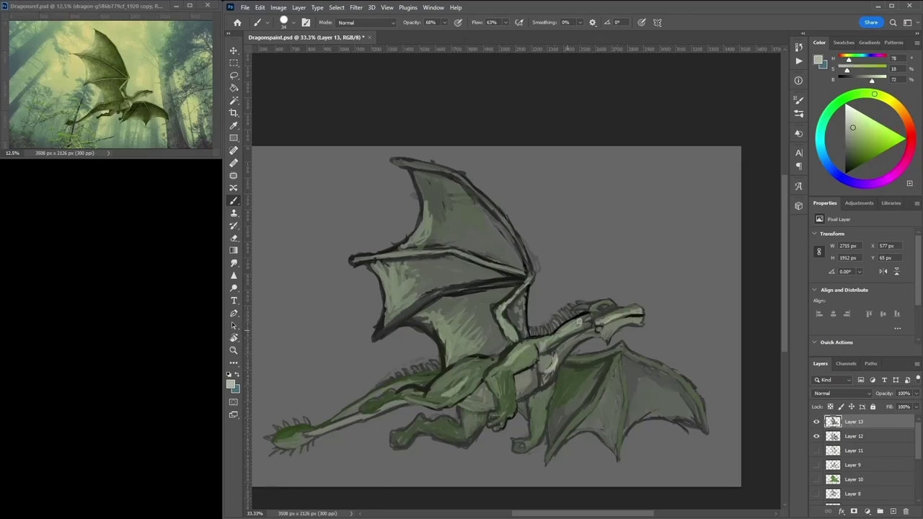
{"action": "left_click", "coordinate": [487, 395], "text": "alt"}
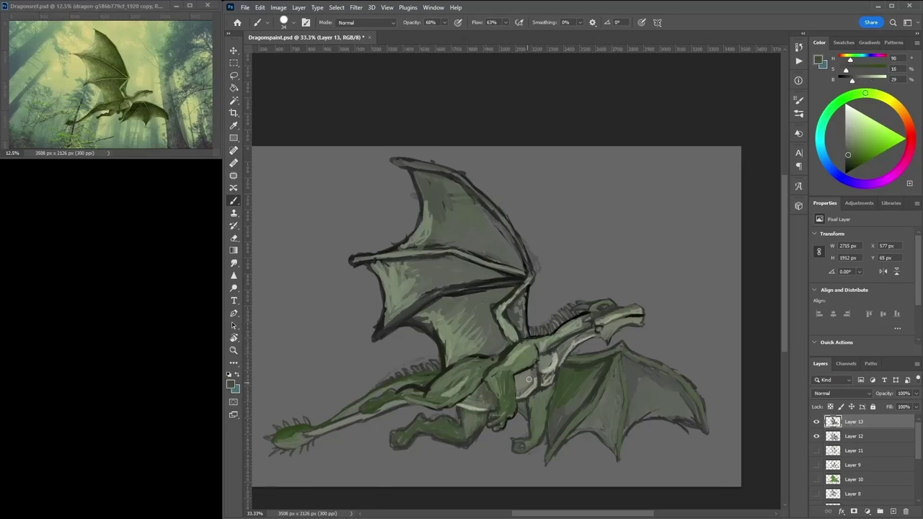
{"action": "left_click", "coordinate": [635, 326], "text": "alt"}
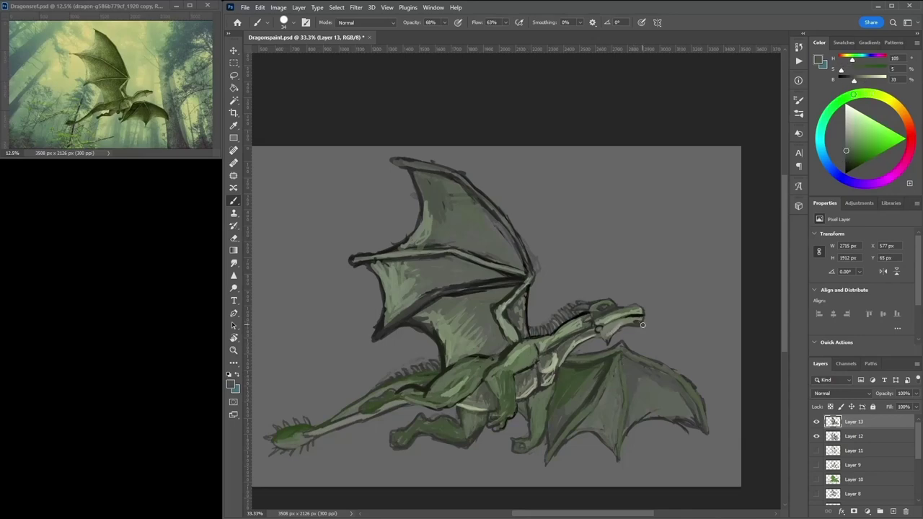
{"action": "left_click", "coordinate": [525, 372], "text": "alt"}
{"action": "left_click", "coordinate": [408, 379], "text": "alt"}
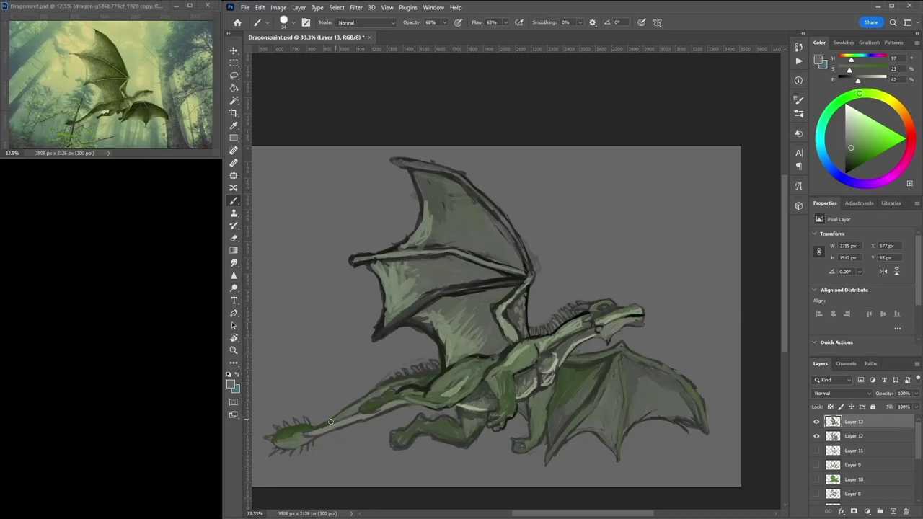
{"action": "left_click", "coordinate": [376, 397], "text": "alt"}
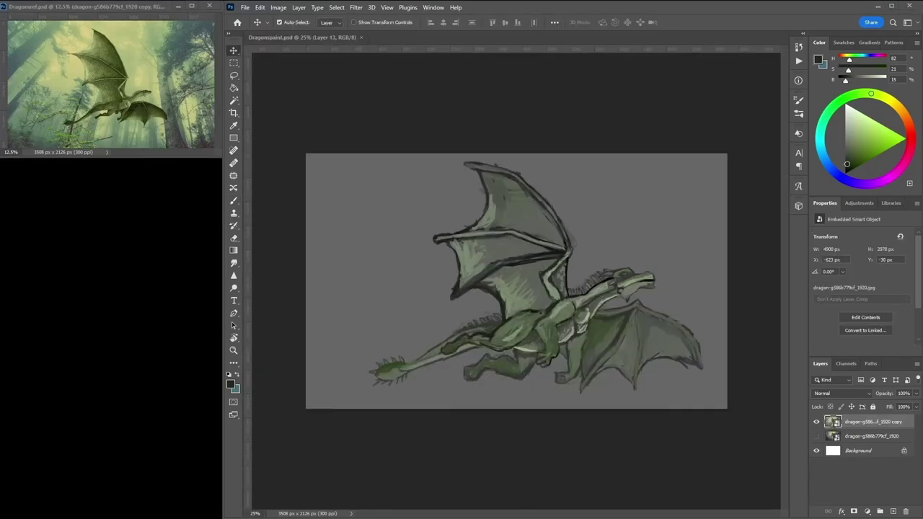
Zoom in, sample dark head greens and outline the dragon's lower jaw.
{"action": "scroll", "coordinate": [607, 243], "scroll_direction": "up", "scroll_amount": 2}
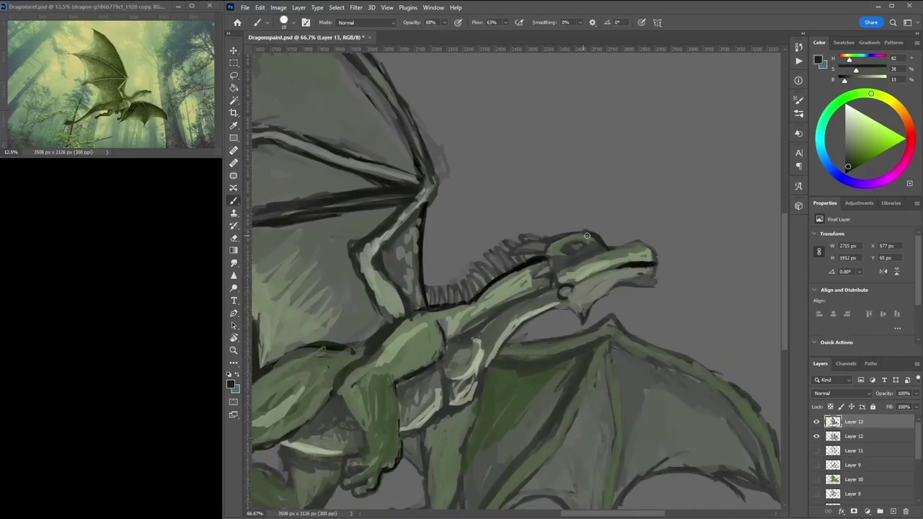
{"action": "left_click", "coordinate": [560, 267], "text": "alt"}
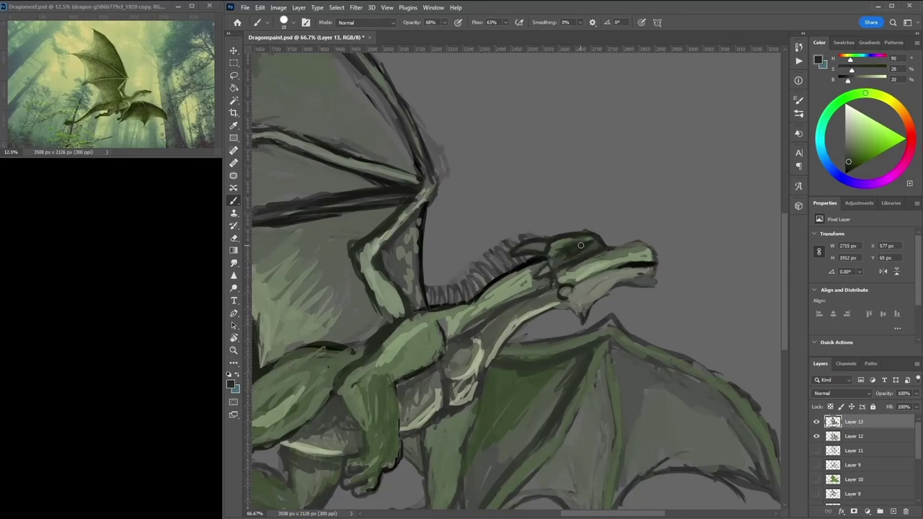
{"action": "left_click", "coordinate": [583, 244], "text": "alt"}
{"action": "left_click", "coordinate": [593, 248], "text": "alt"}
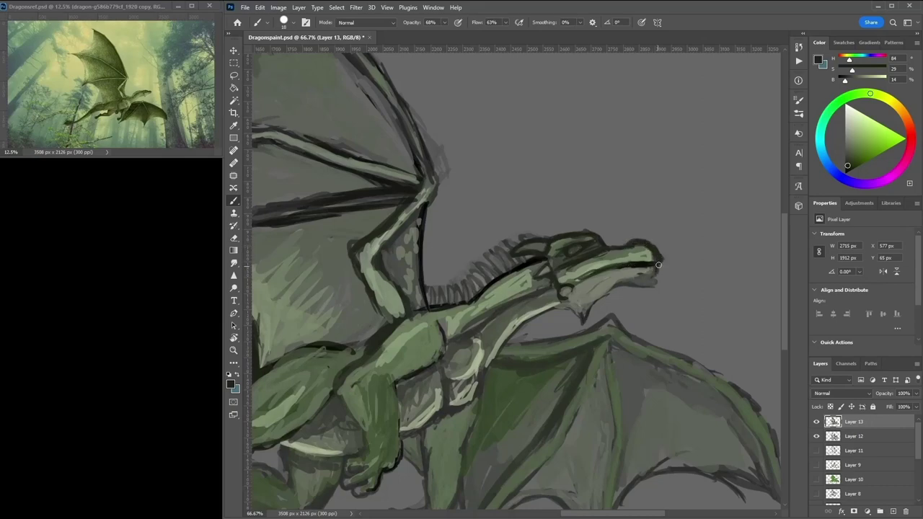
{"action": "left_click", "coordinate": [644, 285], "text": "alt"}
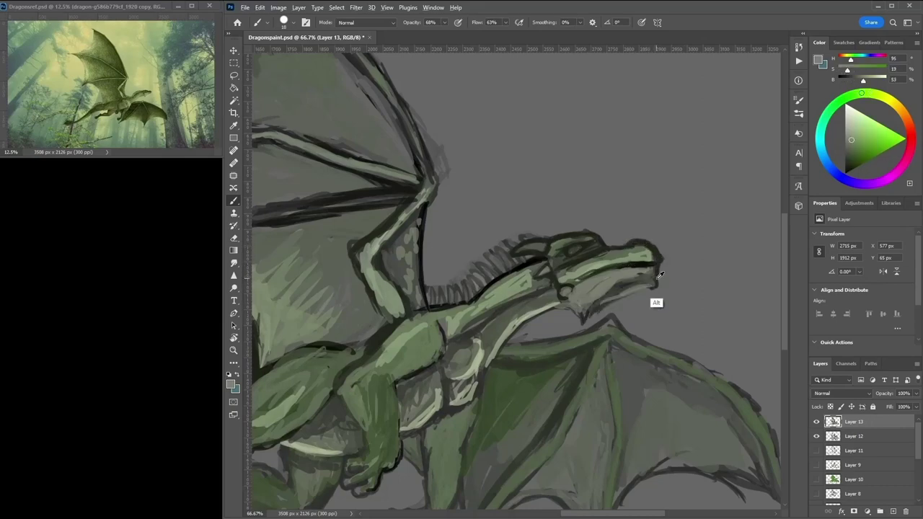
{"action": "left_click_drag", "start_coordinate": [656, 275], "coordinate": [599, 322]}
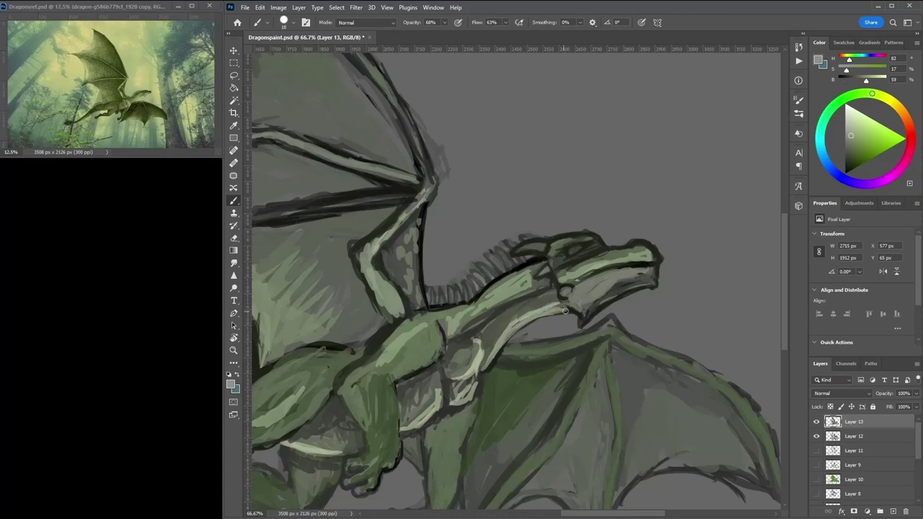
Soften the neck with lighter green strokes and shade the shoulder darker.
{"action": "left_click", "coordinate": [593, 240], "text": "alt"}
{"action": "left_click", "coordinate": [534, 292], "text": "alt"}
{"action": "mouse_move", "coordinate": [504, 317]}
{"action": "left_mouse_down"}
{"action": "mouse_move", "coordinate": [476, 328]}
{"action": "mouse_move", "coordinate": [500, 307]}
{"action": "mouse_move", "coordinate": [418, 342]}
{"action": "mouse_move", "coordinate": [397, 332]}
{"action": "mouse_move", "coordinate": [344, 402]}
{"action": "left_mouse_up"}
{"action": "left_click", "coordinate": [499, 306], "text": "alt"}
{"action": "left_click", "coordinate": [392, 326], "text": "alt"}
{"action": "mouse_move", "coordinate": [432, 325]}
{"action": "left_mouse_down"}
{"action": "mouse_move", "coordinate": [390, 341]}
{"action": "mouse_move", "coordinate": [403, 355]}
{"action": "mouse_move", "coordinate": [411, 341]}
{"action": "mouse_move", "coordinate": [425, 368]}
{"action": "mouse_move", "coordinate": [392, 376]}
{"action": "mouse_move", "coordinate": [396, 447]}
{"action": "left_mouse_up"}
{"action": "left_click", "coordinate": [403, 355], "text": "alt"}
Outline the foreleg with dark strokes and darken around its foot.
{"action": "mouse_move", "coordinate": [357, 393]}
{"action": "left_mouse_down"}
{"action": "mouse_move", "coordinate": [371, 465]}
{"action": "mouse_move", "coordinate": [350, 481]}
{"action": "mouse_move", "coordinate": [370, 488]}
{"action": "mouse_move", "coordinate": [385, 469]}
{"action": "mouse_move", "coordinate": [383, 476]}
{"action": "left_mouse_up"}
{"action": "left_click", "coordinate": [351, 472], "text": "alt"}
{"action": "left_click", "coordinate": [352, 475], "text": "alt"}
{"action": "left_click", "coordinate": [368, 476], "text": "alt"}
{"action": "left_click", "coordinate": [375, 480], "text": "alt"}
{"action": "left_click", "coordinate": [344, 494], "text": "alt"}
Lighten the head and snout with pale green-grey and add small chest strokes.
{"action": "left_click_drag", "start_coordinate": [411, 440], "coordinate": [490, 332]}
{"action": "left_click", "coordinate": [640, 200], "text": "alt"}
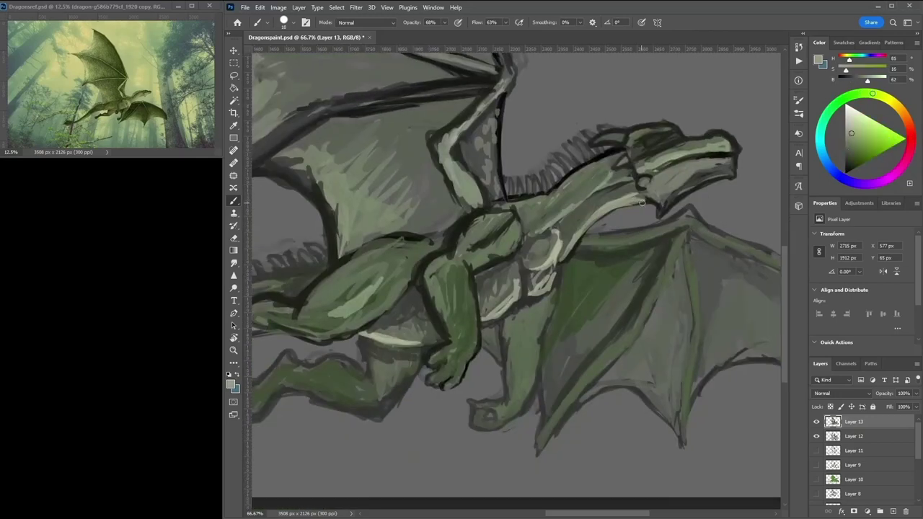
{"action": "mouse_move", "coordinate": [683, 185]}
{"action": "left_mouse_down"}
{"action": "mouse_move", "coordinate": [720, 171]}
{"action": "mouse_move", "coordinate": [692, 197]}
{"action": "left_mouse_up"}
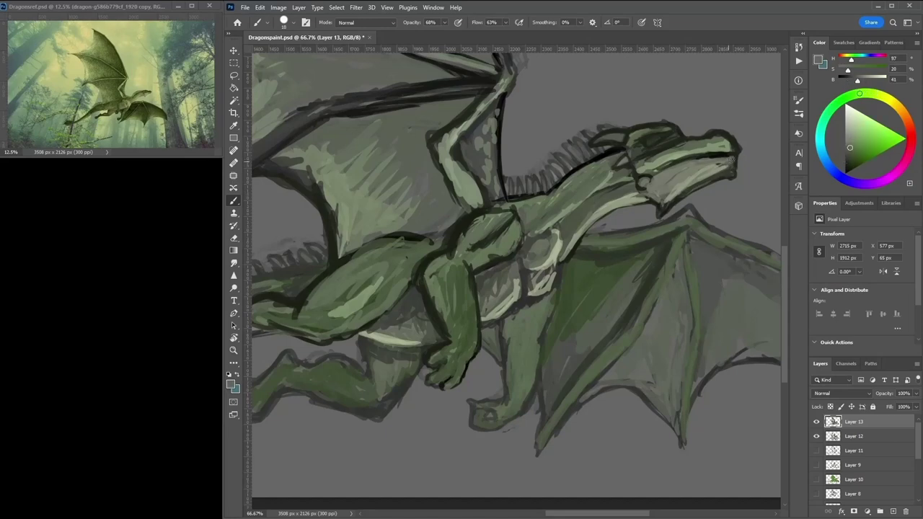
{"action": "left_click", "coordinate": [681, 168], "text": "alt"}
{"action": "left_click", "coordinate": [508, 295], "text": "alt"}
{"action": "left_click_drag", "start_coordinate": [519, 303], "coordinate": [497, 281]}
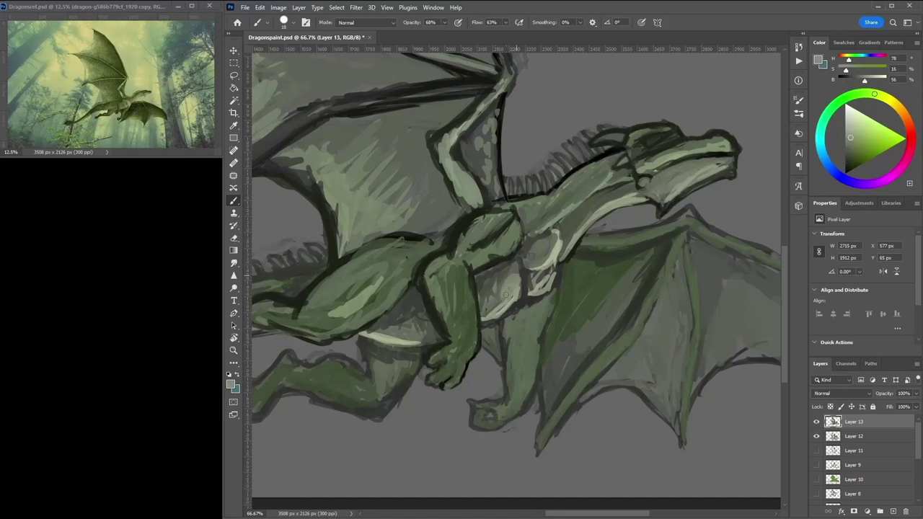
Darken the underside below the foreleg and add dark strokes on the hind leg.
{"action": "mouse_move", "coordinate": [437, 335]}
{"action": "left_mouse_down"}
{"action": "mouse_move", "coordinate": [389, 329]}
{"action": "mouse_move", "coordinate": [414, 342]}
{"action": "mouse_move", "coordinate": [430, 327]}
{"action": "mouse_move", "coordinate": [379, 326]}
{"action": "mouse_move", "coordinate": [420, 315]}
{"action": "mouse_move", "coordinate": [425, 304]}
{"action": "mouse_move", "coordinate": [437, 335]}
{"action": "mouse_move", "coordinate": [401, 305]}
{"action": "left_mouse_up"}
{"action": "left_click", "coordinate": [458, 337], "text": "alt"}
{"action": "mouse_move", "coordinate": [364, 339]}
{"action": "left_mouse_down"}
{"action": "mouse_move", "coordinate": [378, 364]}
{"action": "mouse_move", "coordinate": [392, 357]}
{"action": "mouse_move", "coordinate": [385, 386]}
{"action": "left_mouse_up"}
{"action": "mouse_move", "coordinate": [303, 399]}
{"action": "left_mouse_down"}
{"action": "mouse_move", "coordinate": [454, 312]}
{"action": "mouse_move", "coordinate": [421, 328]}
{"action": "mouse_move", "coordinate": [441, 275]}
{"action": "left_mouse_up"}
Outline the hind leg's lower edge with dark strokes.
{"action": "left_click", "coordinate": [433, 317], "text": "alt"}
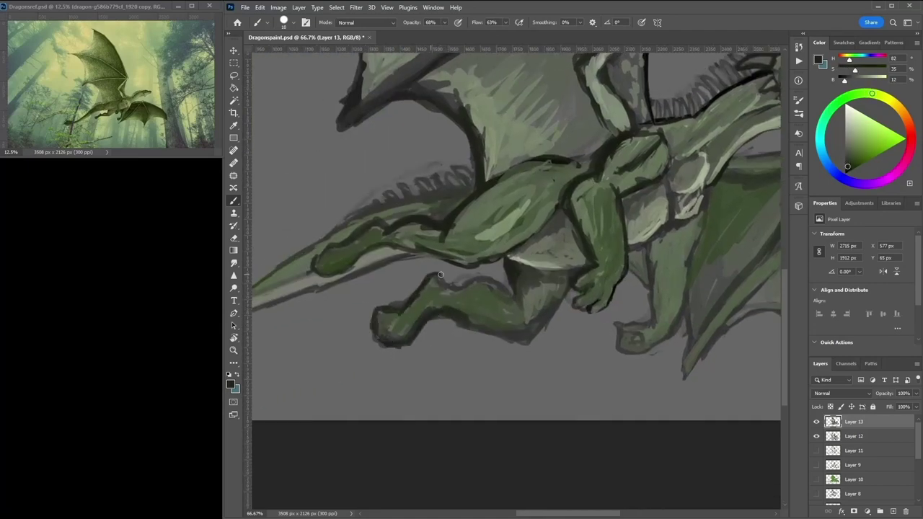
{"action": "left_click_drag", "start_coordinate": [513, 271], "coordinate": [507, 303]}
{"action": "left_click", "coordinate": [505, 288], "text": "alt"}
{"action": "left_click_drag", "start_coordinate": [455, 280], "coordinate": [414, 328]}
{"action": "left_click", "coordinate": [504, 310], "text": "alt"}
{"action": "mouse_move", "coordinate": [472, 338]}
{"action": "left_mouse_down"}
{"action": "mouse_move", "coordinate": [558, 310]}
{"action": "mouse_move", "coordinate": [600, 276]}
{"action": "left_mouse_up"}
Paint a lighter stroke along the foreleg and claw, then add tonal strokes along the neck.
{"action": "left_click", "coordinate": [558, 288], "text": "alt"}
{"action": "left_click", "coordinate": [553, 308], "text": "alt"}
{"action": "left_click", "coordinate": [621, 269], "text": "alt"}
{"action": "left_click", "coordinate": [619, 168], "text": "alt"}
{"action": "mouse_move", "coordinate": [598, 225]}
{"action": "left_mouse_down"}
{"action": "mouse_move", "coordinate": [609, 181]}
{"action": "mouse_move", "coordinate": [659, 137]}
{"action": "left_mouse_up"}
{"action": "left_click", "coordinate": [642, 184], "text": "alt"}
{"action": "left_click_drag", "start_coordinate": [661, 174], "coordinate": [652, 222]}
{"action": "left_click", "coordinate": [633, 209], "text": "alt"}
Outline the tail's back in near-black sampled from the head outline.
{"action": "scroll", "coordinate": [603, 209], "scroll_direction": "up", "scroll_amount": 3}
{"action": "scroll", "coordinate": [603, 209], "scroll_direction": "right", "scroll_amount": 3}
{"action": "left_click", "coordinate": [593, 199], "text": "alt"}
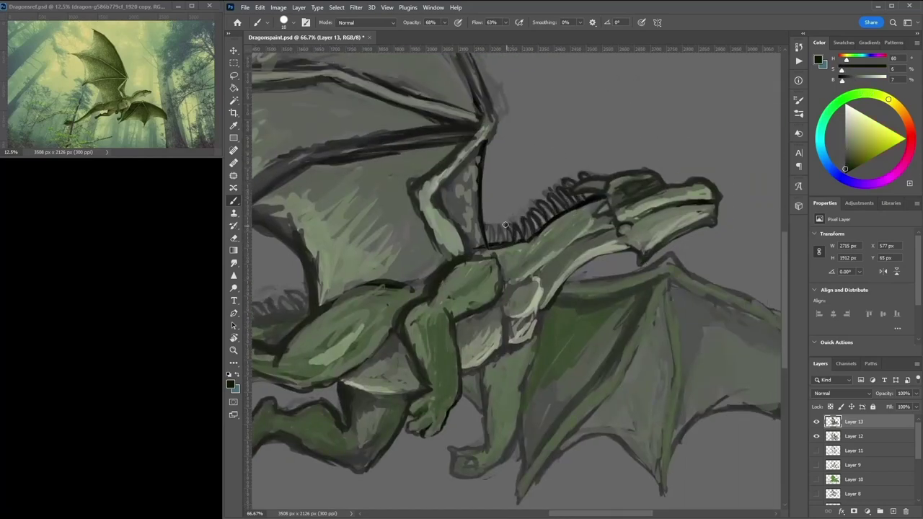
{"action": "scroll", "coordinate": [497, 270], "scroll_direction": "left", "scroll_amount": 5}
{"action": "scroll", "coordinate": [496, 269], "scroll_direction": "down", "scroll_amount": 1}
{"action": "left_click_drag", "start_coordinate": [519, 261], "coordinate": [394, 295]}
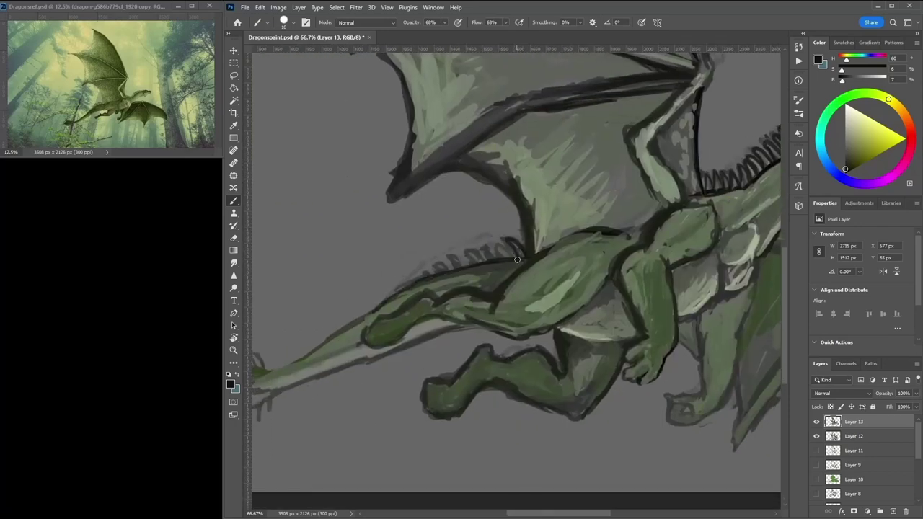
Paint dark spikes around the tail tip and lighten the tail's underside.
{"action": "scroll", "coordinate": [535, 252], "scroll_direction": "left", "scroll_amount": 5}
{"action": "scroll", "coordinate": [535, 252], "scroll_direction": "down", "scroll_amount": 1}
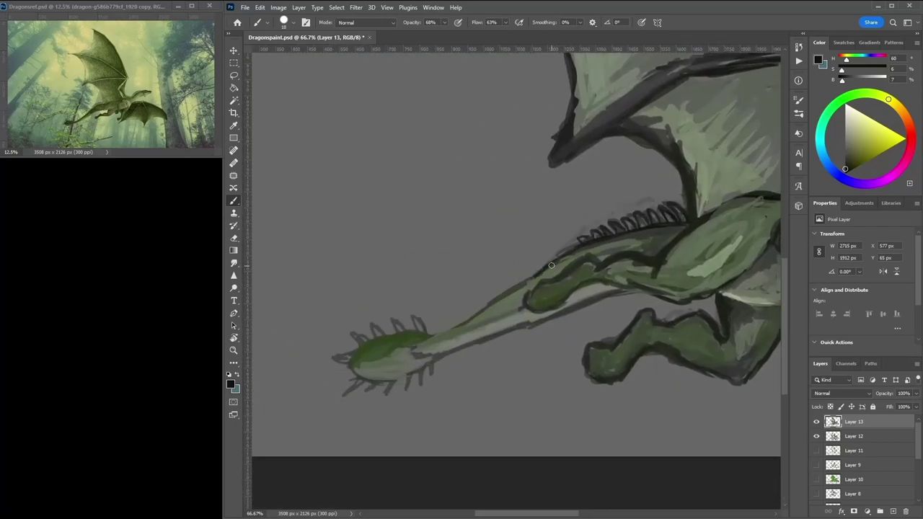
{"action": "left_click", "coordinate": [371, 344], "text": "alt"}
{"action": "left_click_drag", "start_coordinate": [432, 333], "coordinate": [356, 351]}
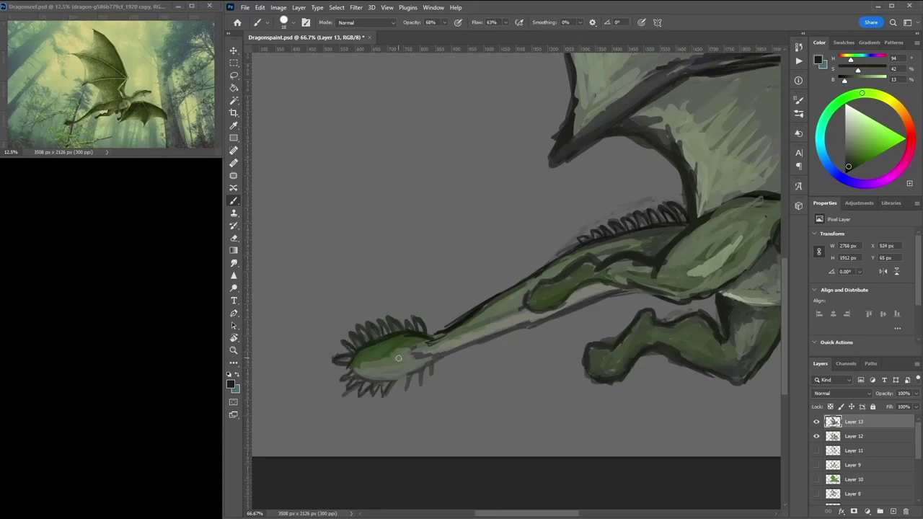
{"action": "mouse_move", "coordinate": [433, 377]}
{"action": "left_mouse_down"}
{"action": "mouse_move", "coordinate": [412, 385]}
{"action": "mouse_move", "coordinate": [491, 334]}
{"action": "left_mouse_up"}
{"action": "left_click", "coordinate": [412, 385], "text": "alt"}
{"action": "left_click", "coordinate": [663, 249], "text": "alt"}
{"action": "left_click_drag", "start_coordinate": [663, 248], "coordinate": [554, 222]}
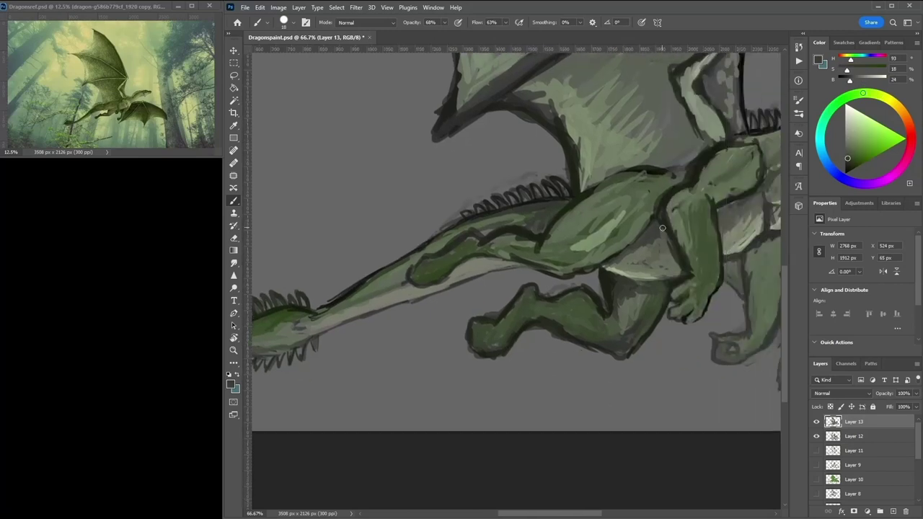
Darken the leg and wing-edge outlines with very dark green.
{"action": "left_click_drag", "start_coordinate": [666, 239], "coordinate": [468, 267]}
{"action": "left_click", "coordinate": [558, 299], "text": "alt"}
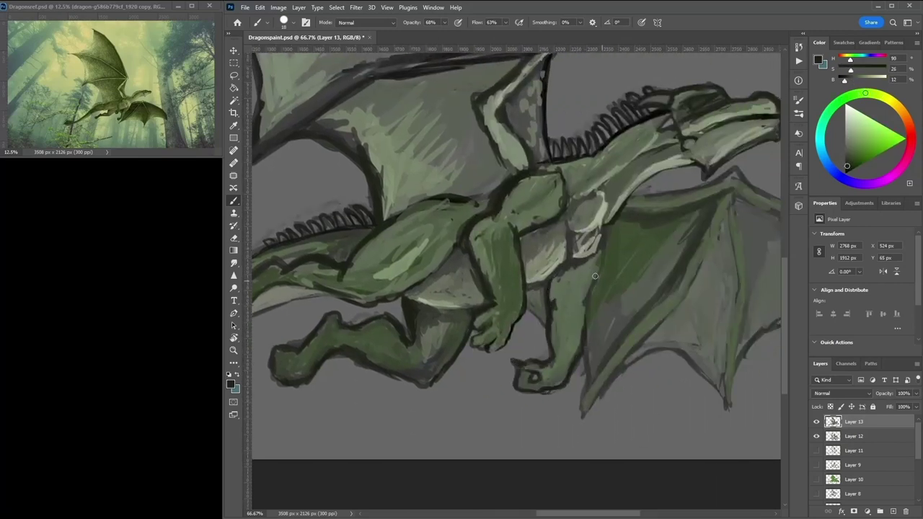
{"action": "mouse_move", "coordinate": [599, 311]}
{"action": "left_mouse_down"}
{"action": "mouse_move", "coordinate": [603, 249]}
{"action": "mouse_move", "coordinate": [587, 261]}
{"action": "left_mouse_up"}
{"action": "left_click", "coordinate": [603, 245], "text": "alt"}
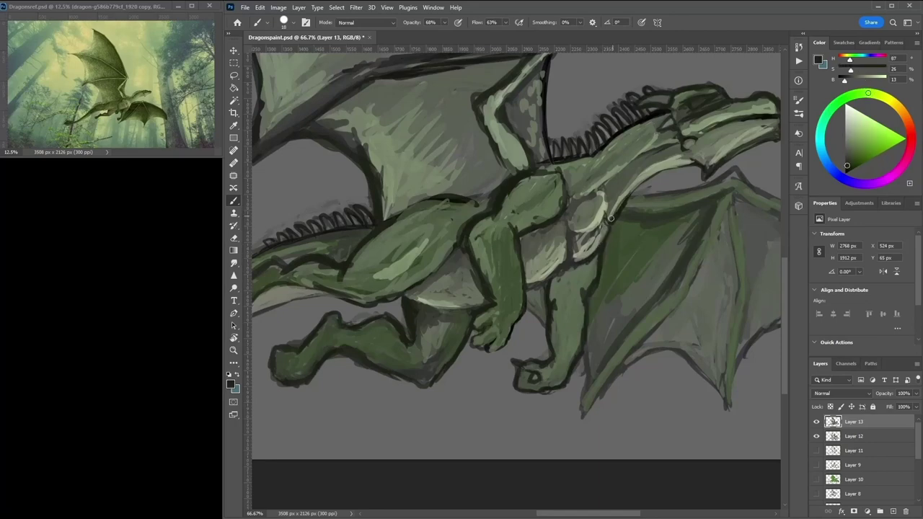
Highlight the lower wing's leading edge and finger bones with light grey-green strokes.
{"action": "left_click", "coordinate": [633, 186], "text": "alt"}
{"action": "mouse_move", "coordinate": [731, 179]}
{"action": "left_mouse_down"}
{"action": "mouse_move", "coordinate": [695, 198]}
{"action": "mouse_move", "coordinate": [643, 201]}
{"action": "mouse_move", "coordinate": [724, 231]}
{"action": "left_mouse_up"}
{"action": "left_click", "coordinate": [685, 195], "text": "alt"}
{"action": "left_click", "coordinate": [714, 195], "text": "alt"}
{"action": "left_click_drag", "start_coordinate": [724, 198], "coordinate": [607, 371]}
{"action": "left_click_drag", "start_coordinate": [728, 288], "coordinate": [551, 288]}
{"action": "left_click_drag", "start_coordinate": [553, 196], "coordinate": [564, 360]}
Hatch dark strokes across the lower wing membrane near the finger.
{"action": "left_click", "coordinate": [567, 288], "text": "alt"}
{"action": "left_click_drag", "start_coordinate": [559, 222], "coordinate": [546, 295]}
{"action": "left_click_drag", "start_coordinate": [553, 205], "coordinate": [526, 288]}
{"action": "left_click_drag", "start_coordinate": [537, 248], "coordinate": [468, 350]}
{"action": "mouse_move", "coordinate": [591, 196]}
{"action": "left_mouse_down"}
{"action": "mouse_move", "coordinate": [568, 196]}
{"action": "mouse_move", "coordinate": [628, 206]}
{"action": "left_mouse_up"}
Shade the membrane below the leading edge with mid green.
{"action": "left_click", "coordinate": [569, 198], "text": "alt"}
{"action": "left_click_drag", "start_coordinate": [567, 240], "coordinate": [572, 279]}
{"action": "left_click_drag", "start_coordinate": [606, 225], "coordinate": [626, 235]}
{"action": "left_click_drag", "start_coordinate": [710, 332], "coordinate": [627, 229]}
{"action": "left_click_drag", "start_coordinate": [671, 253], "coordinate": [621, 211]}
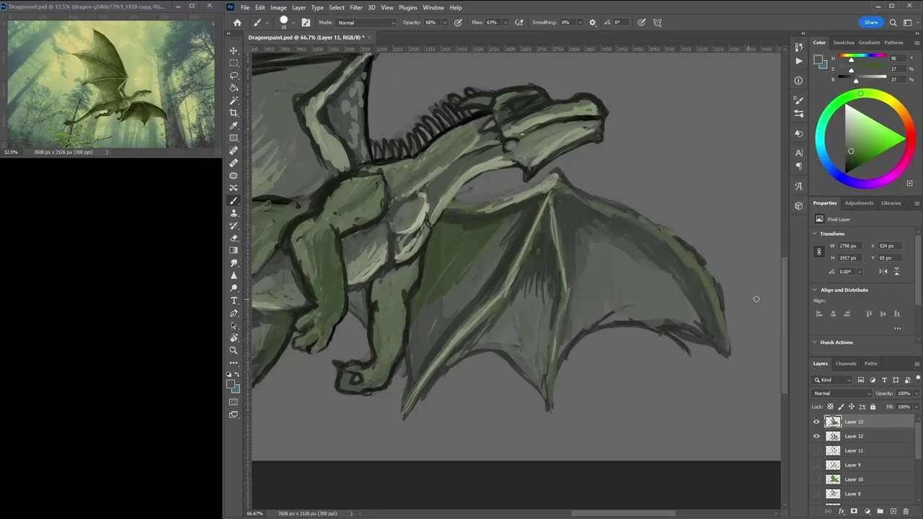
Lighten the lower wing's trailing edge with light grey-green.
{"action": "left_click", "coordinate": [710, 346], "text": "alt"}
{"action": "mouse_move", "coordinate": [710, 340]}
{"action": "left_mouse_down"}
{"action": "mouse_move", "coordinate": [660, 336]}
{"action": "mouse_move", "coordinate": [569, 354]}
{"action": "mouse_move", "coordinate": [558, 364]}
{"action": "left_mouse_up"}
{"action": "left_click", "coordinate": [591, 330], "text": "alt"}
Smooth the right part of the lower wing membrane with a light stroke.
{"action": "mouse_move", "coordinate": [627, 320]}
{"action": "left_mouse_down"}
{"action": "mouse_move", "coordinate": [714, 345]}
{"action": "mouse_move", "coordinate": [710, 328]}
{"action": "left_mouse_up"}
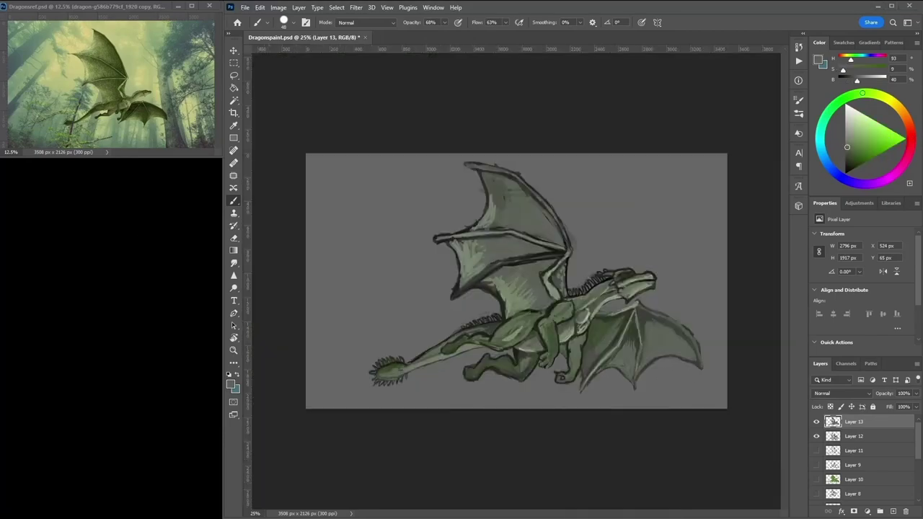